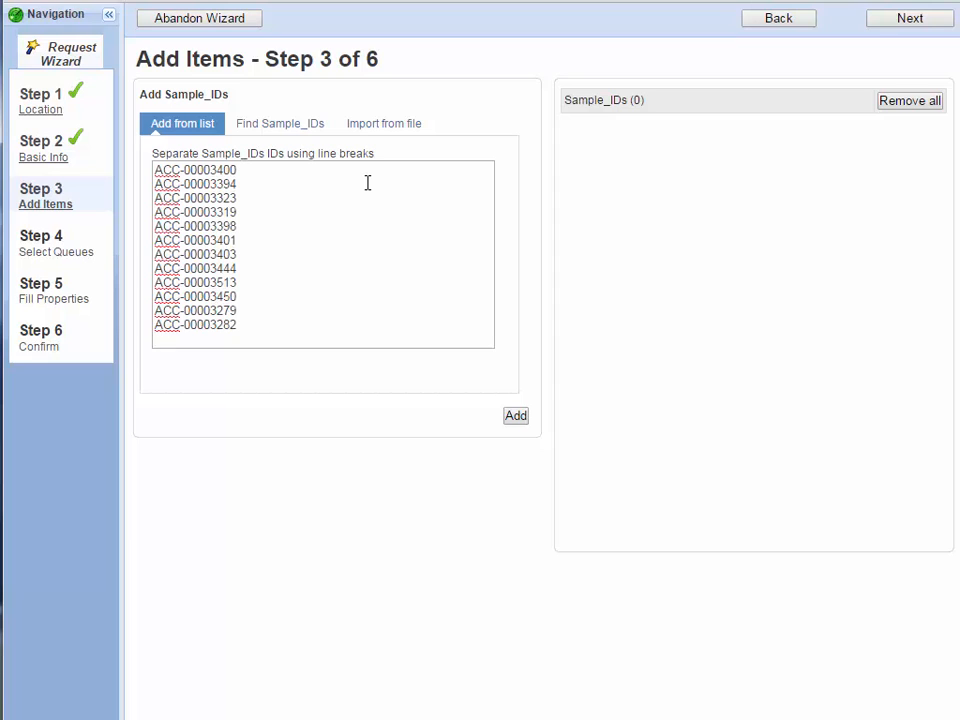
Step: Add the twelve listed sample IDs to the request and choose CyP450_IC50 as its service queue
click(519, 418)
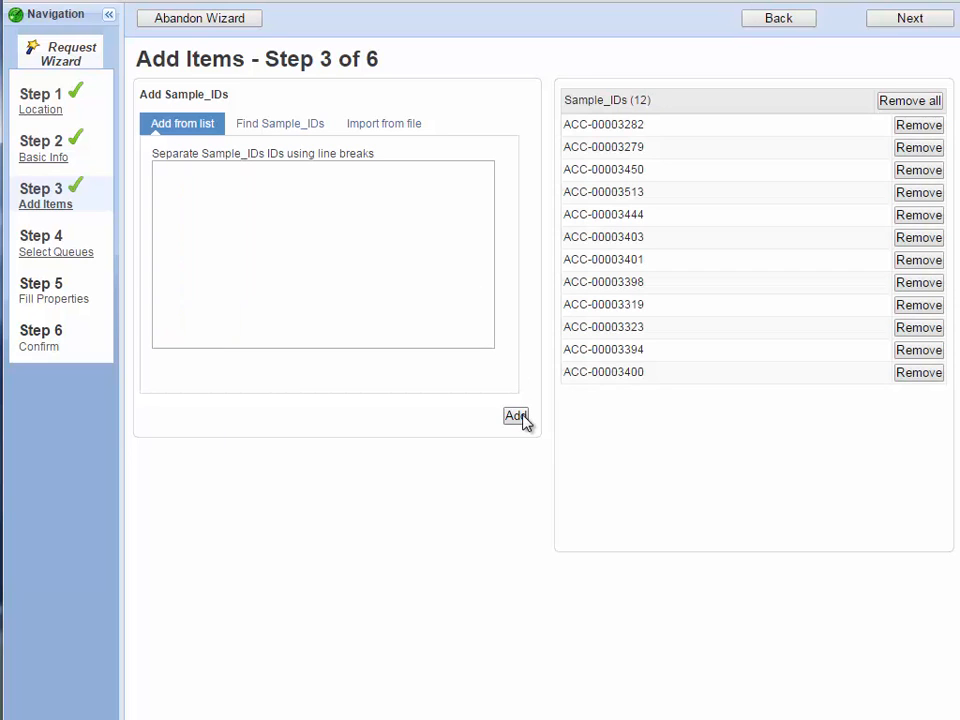
click(890, 27)
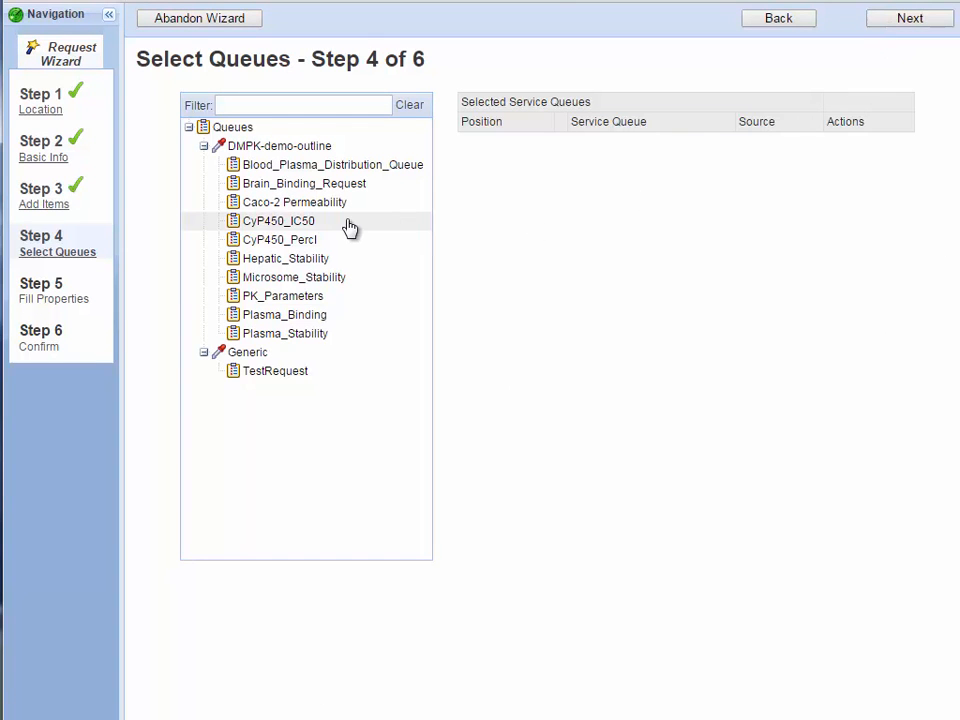
click(349, 227)
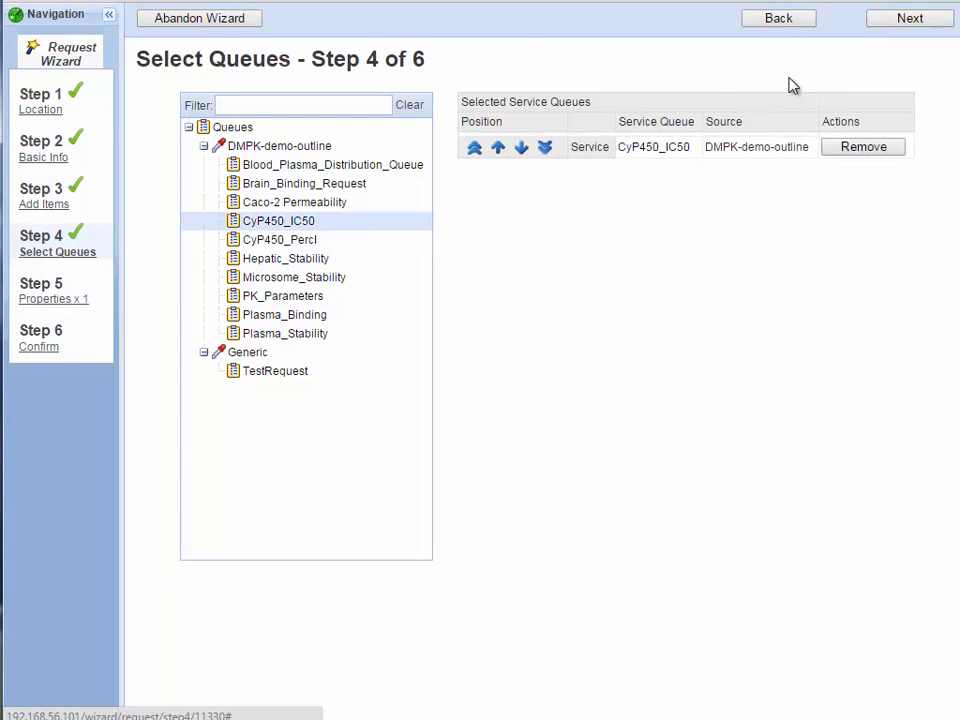
click(906, 24)
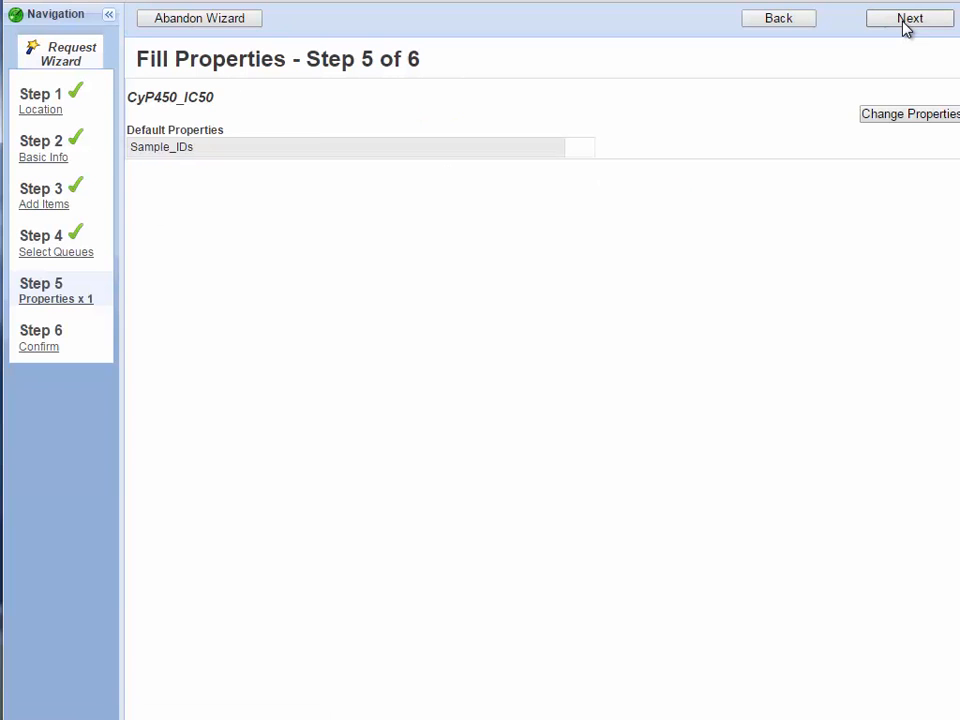
Step: Keep the default properties, include all samples for CyP450_IC50, and confirm the request
click(905, 27)
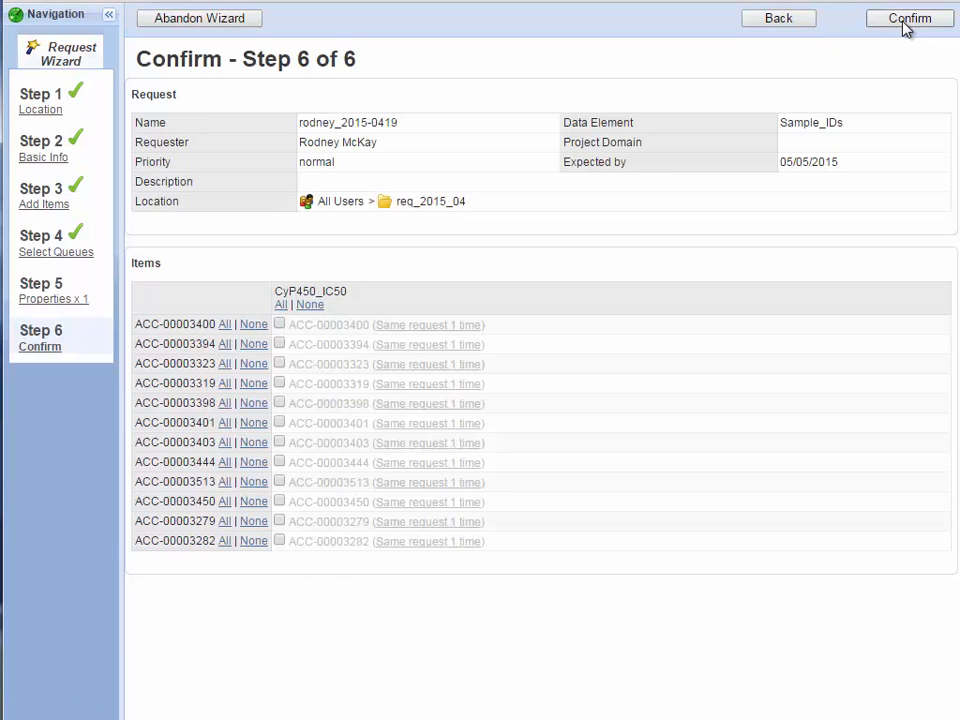
click(281, 305)
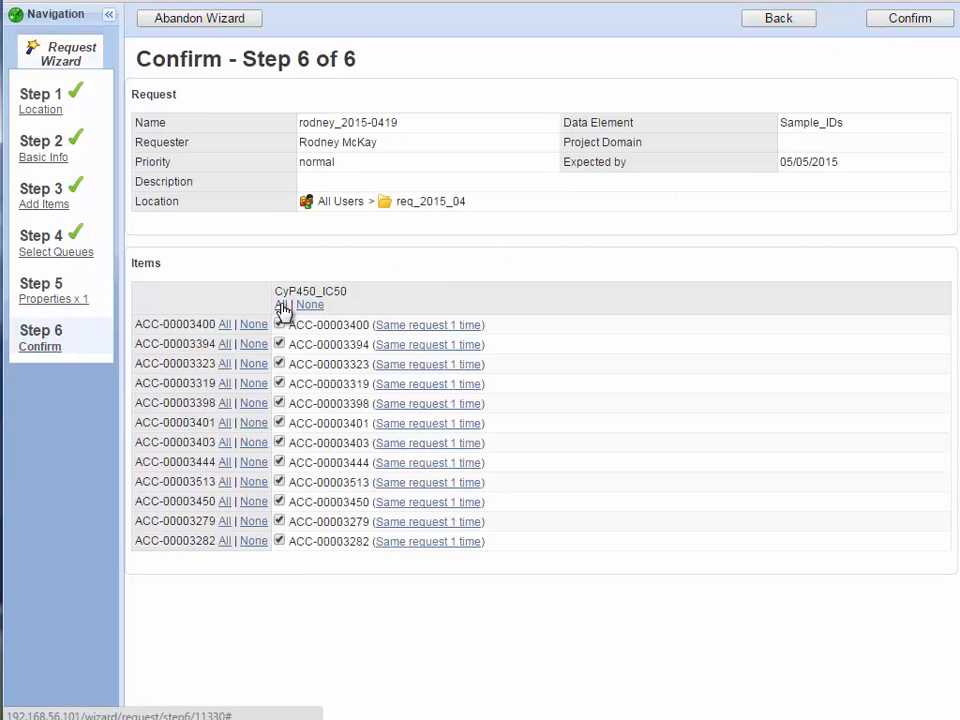
click(910, 19)
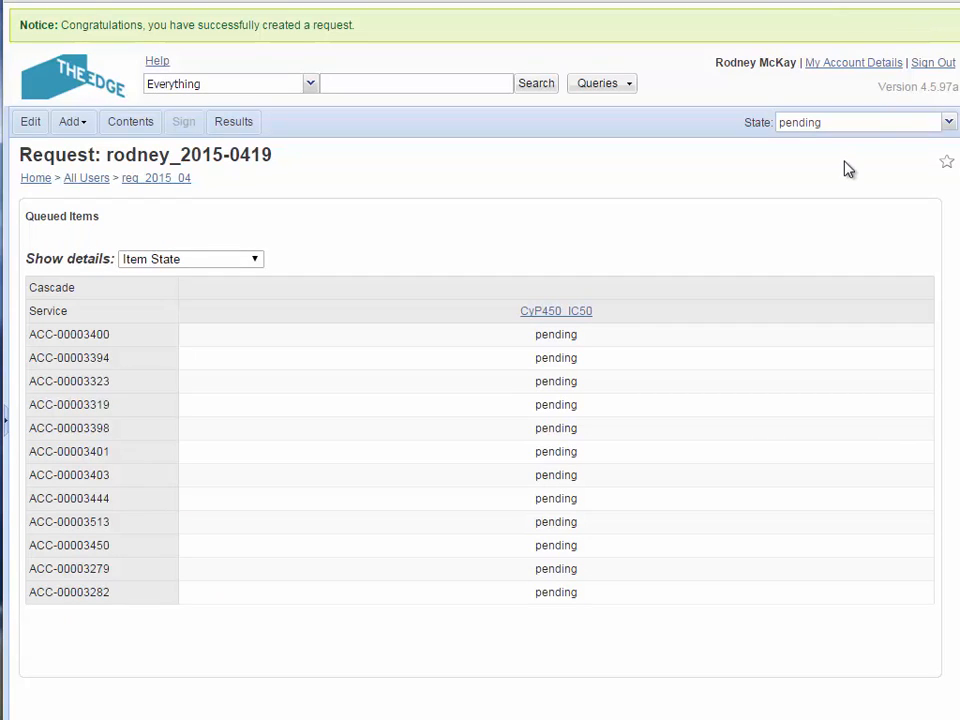
Step: Sign out of the requester's account and log in with the lab manager's account
click(933, 64)
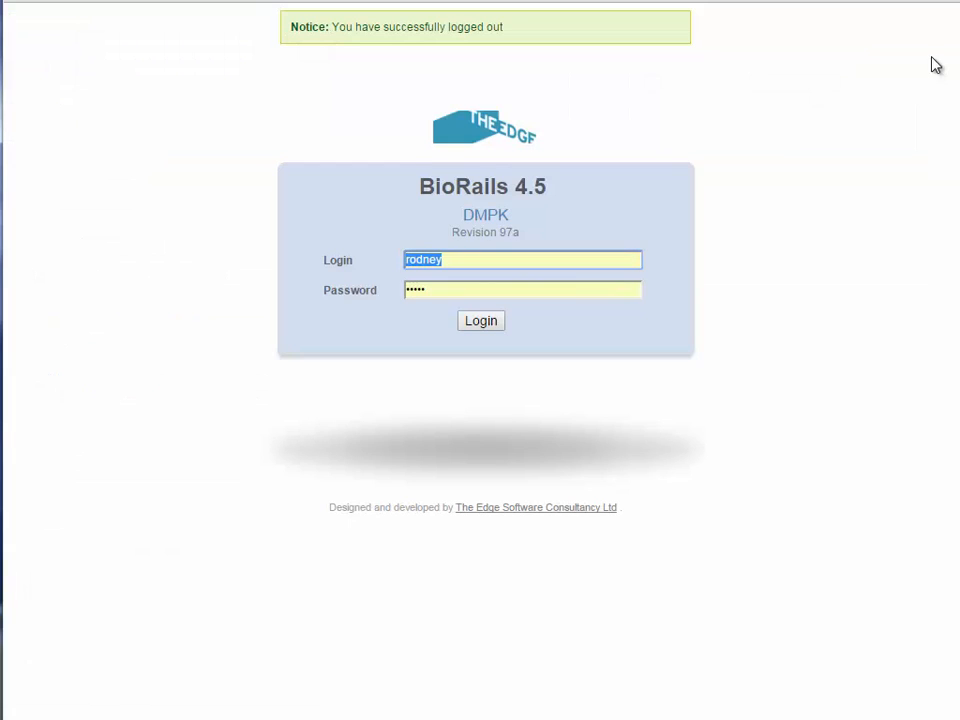
text(samantha)
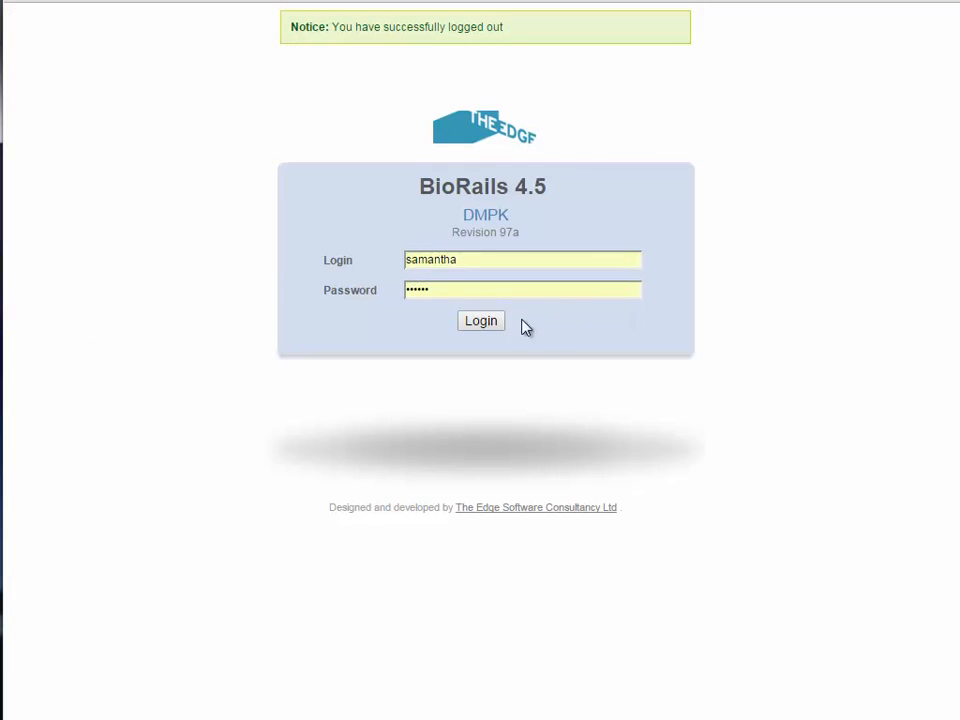
click(482, 322)
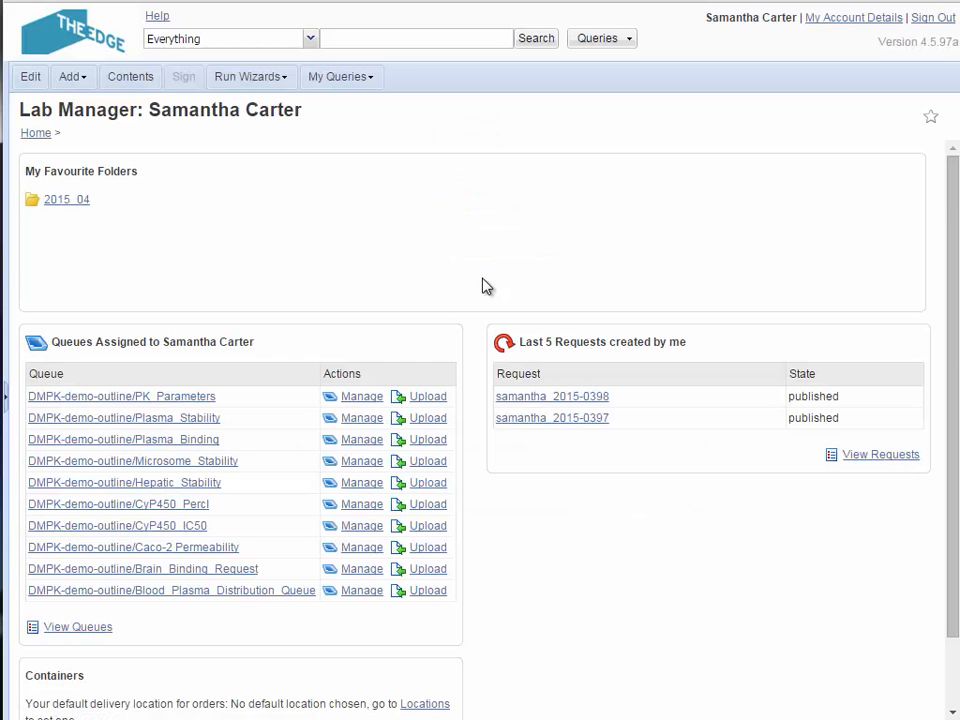
Step: Open the CyP450_IC50 queue for management and add the newest request's twelve pending samples, ACC-00003400 through ACC-00003282, to the cart
click(368, 530)
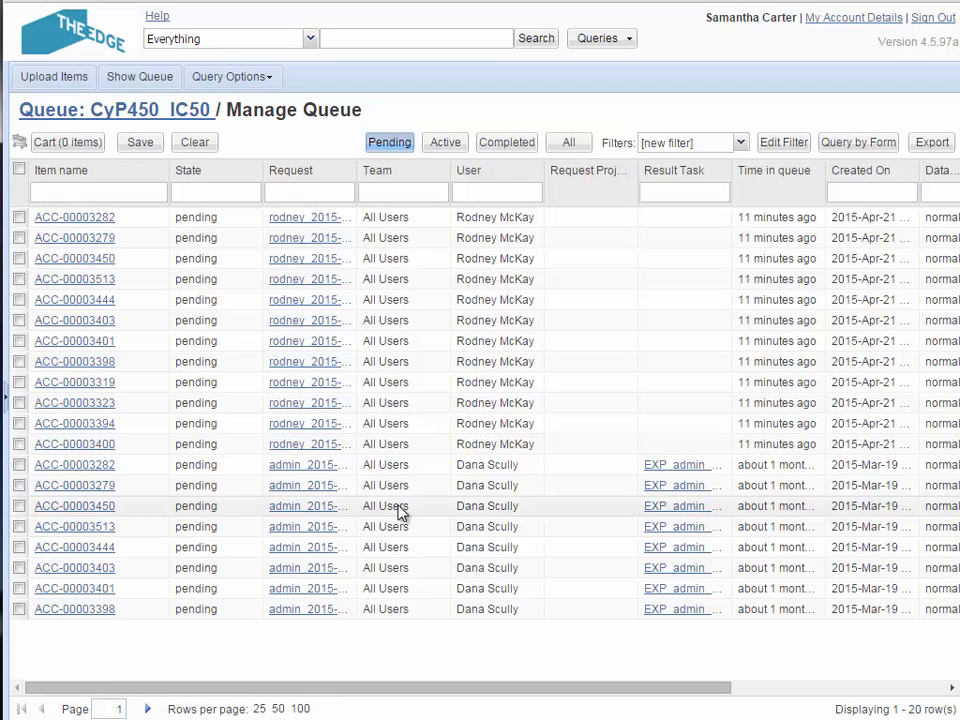
click(19, 444)
click(19, 423)
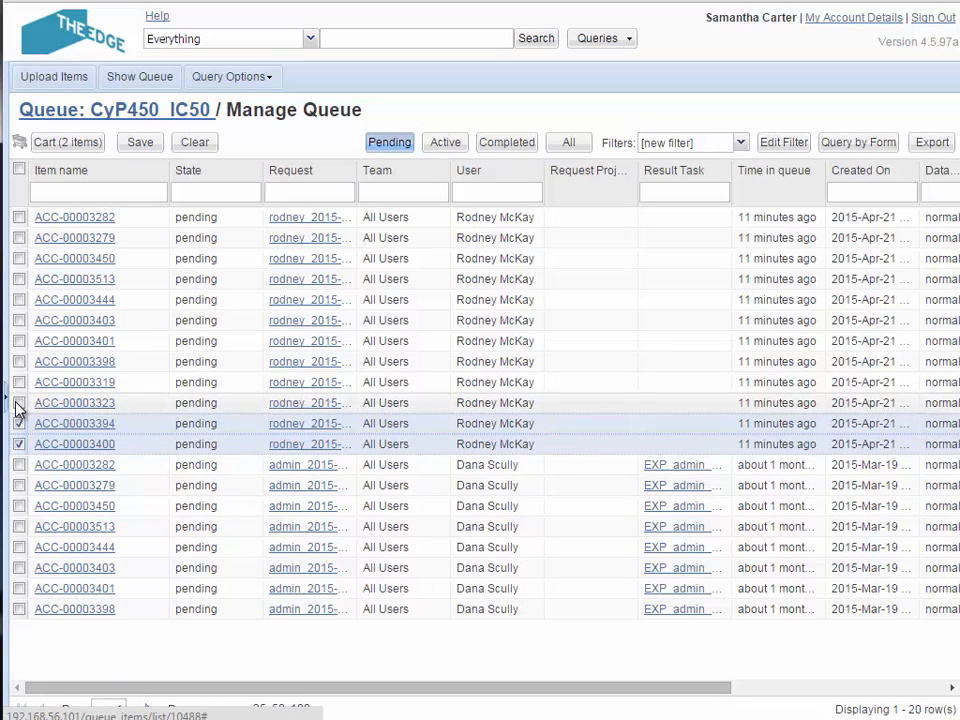
click(18, 403)
click(18, 382)
click(18, 362)
click(18, 341)
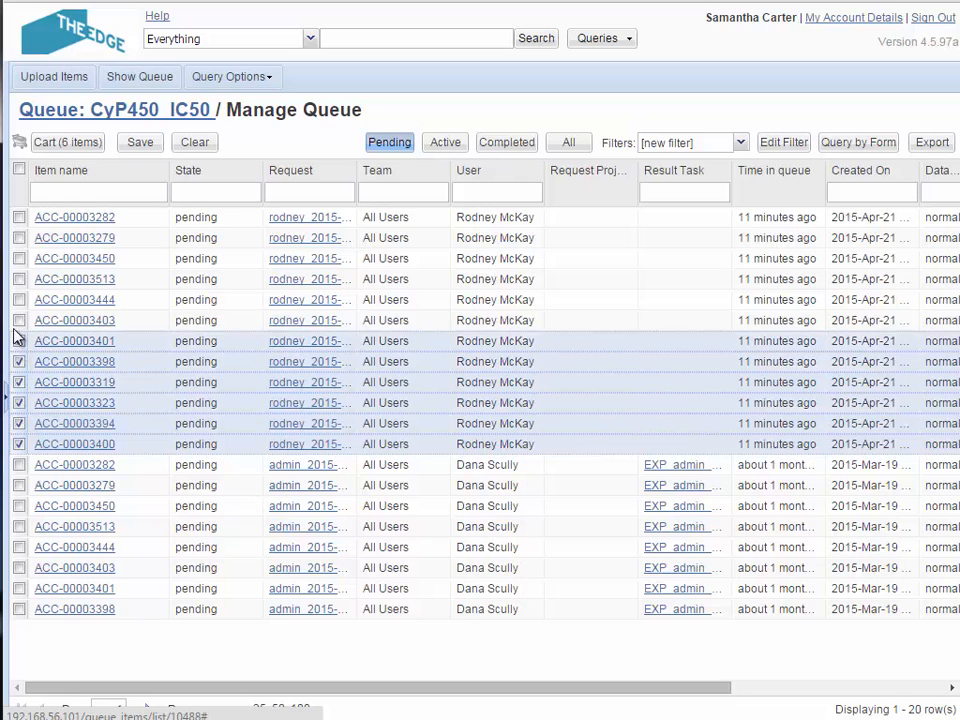
click(18, 320)
click(18, 300)
click(18, 279)
click(19, 258)
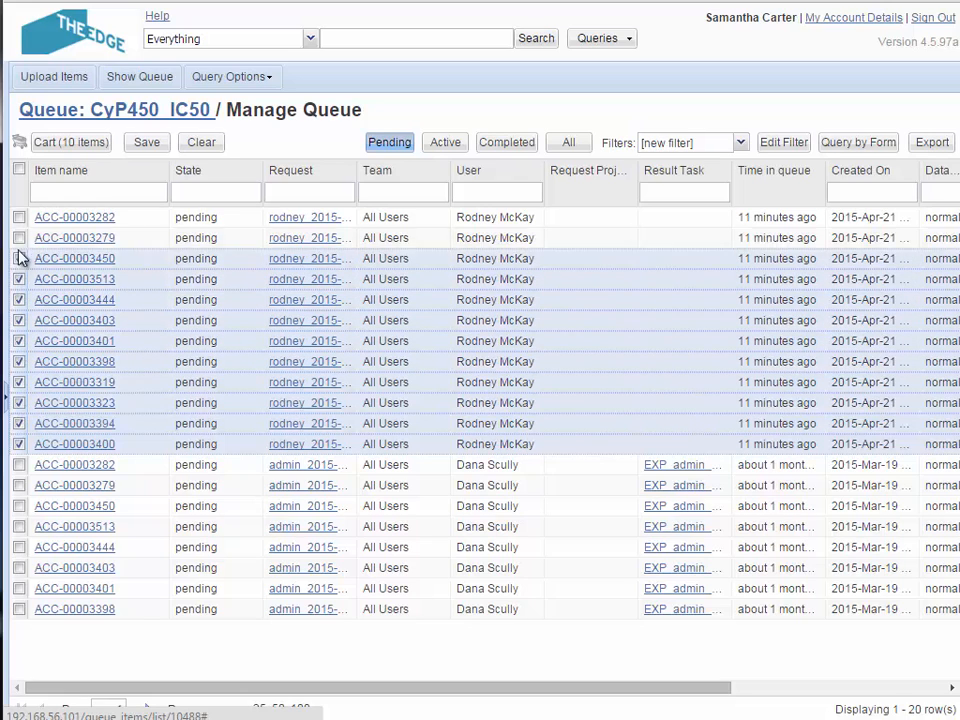
click(19, 238)
click(19, 217)
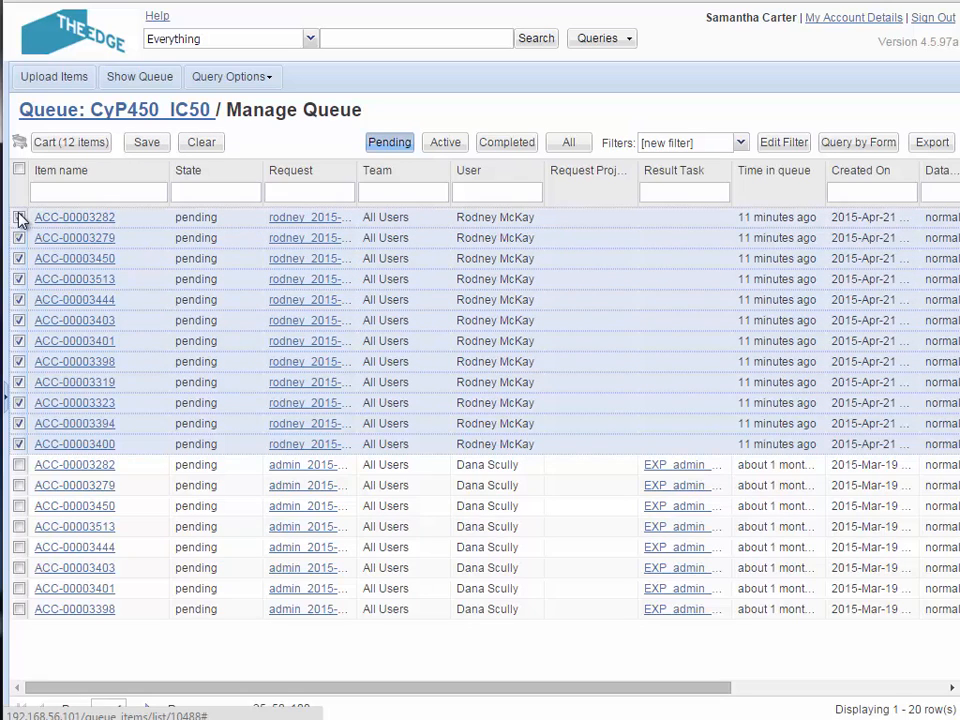
Step: Open the queue's cart and set the state of all twelve items to active
click(96, 150)
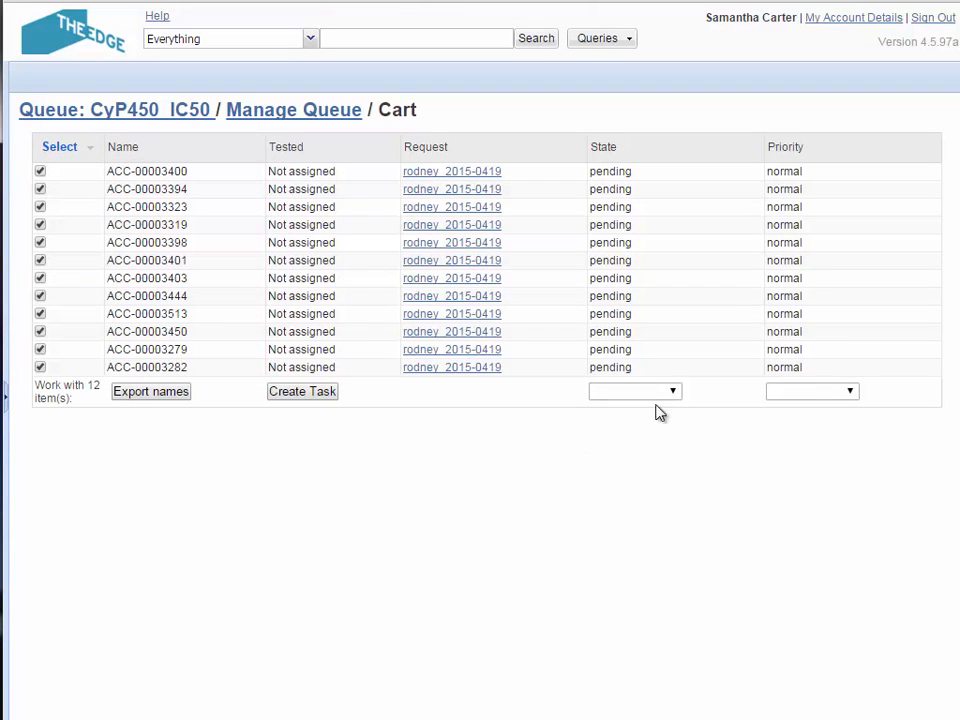
click(668, 392)
click(643, 436)
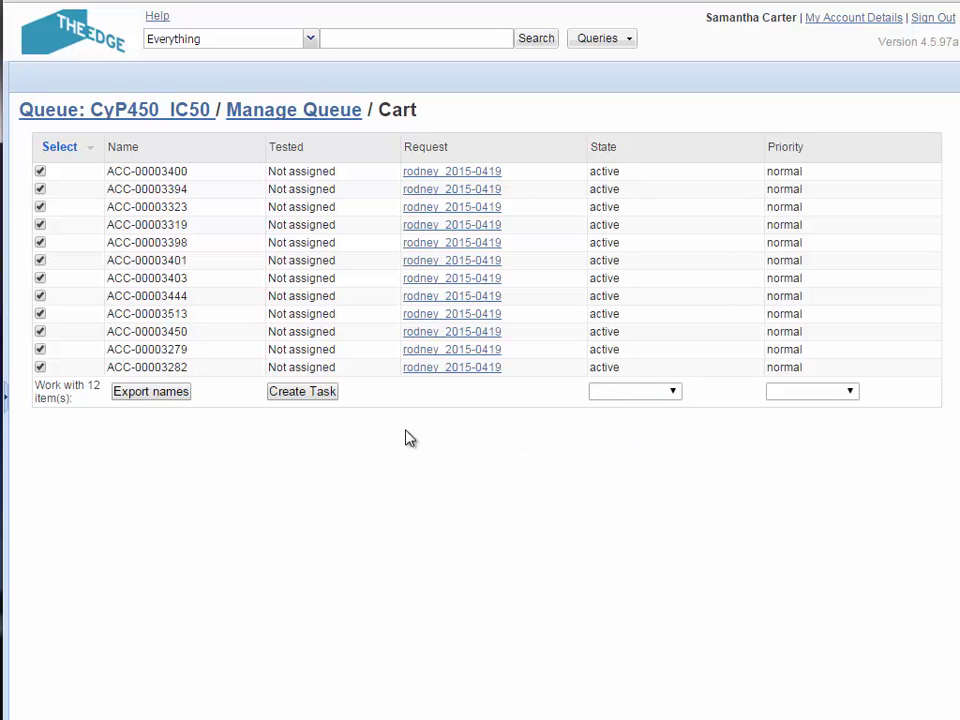
Step: Create and save a task for the cart items using process version DMPK-demo-outline/CyP450_IC50_Workflow:1, assigned to the scientist
click(304, 393)
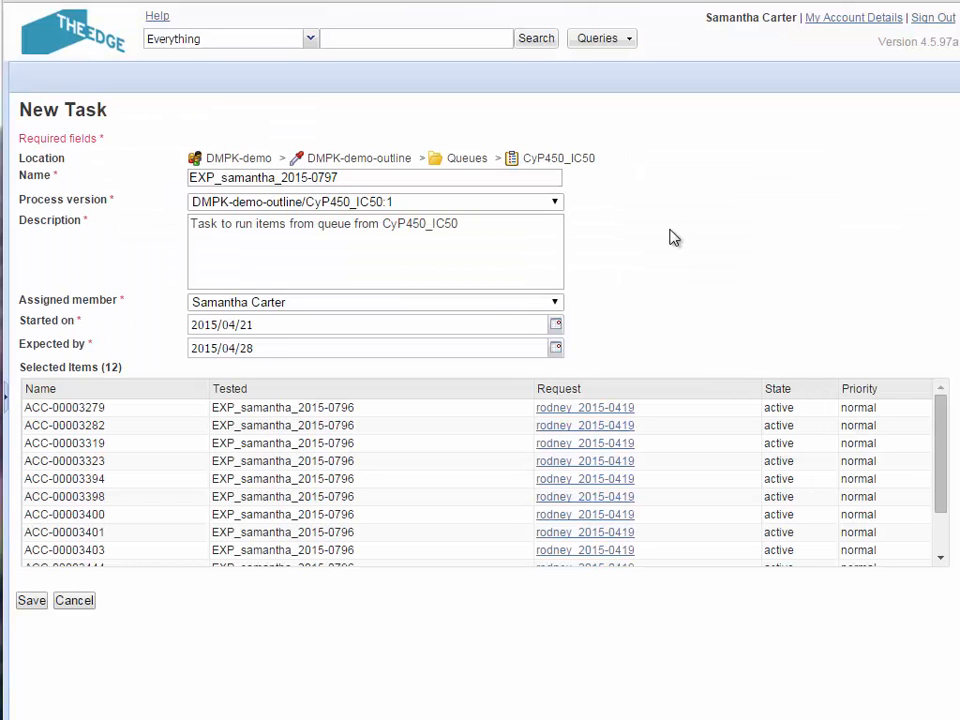
click(510, 203)
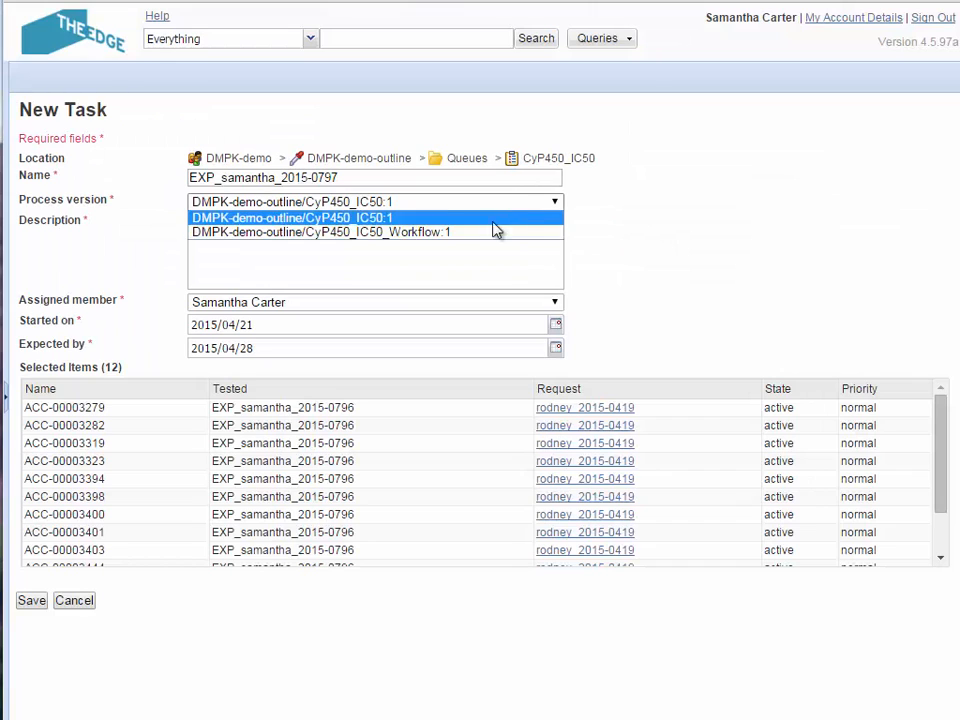
click(482, 229)
click(549, 302)
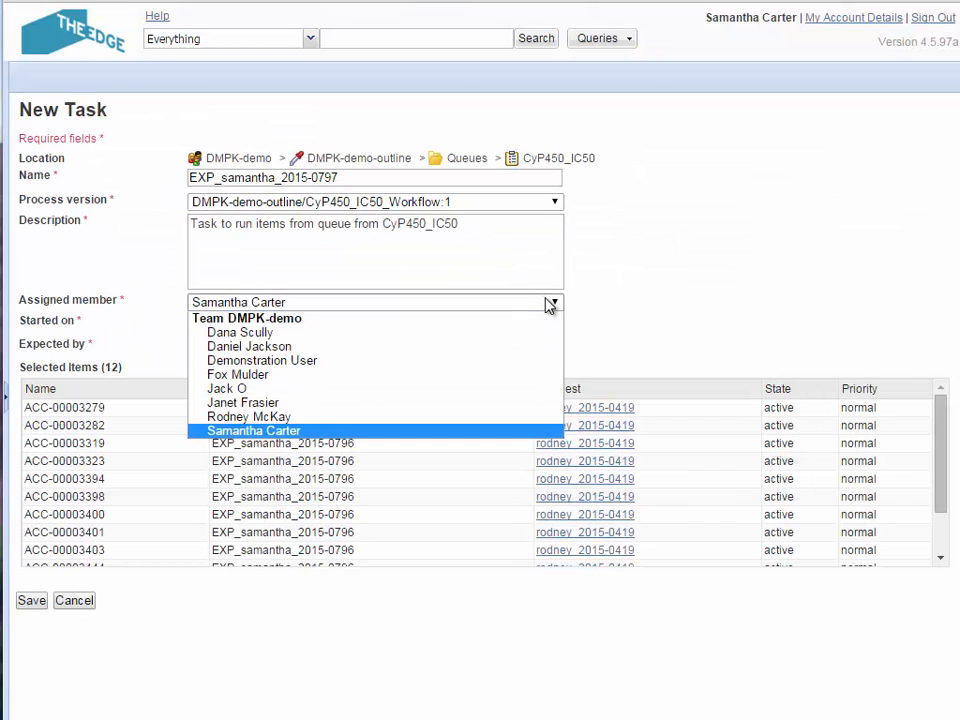
click(377, 403)
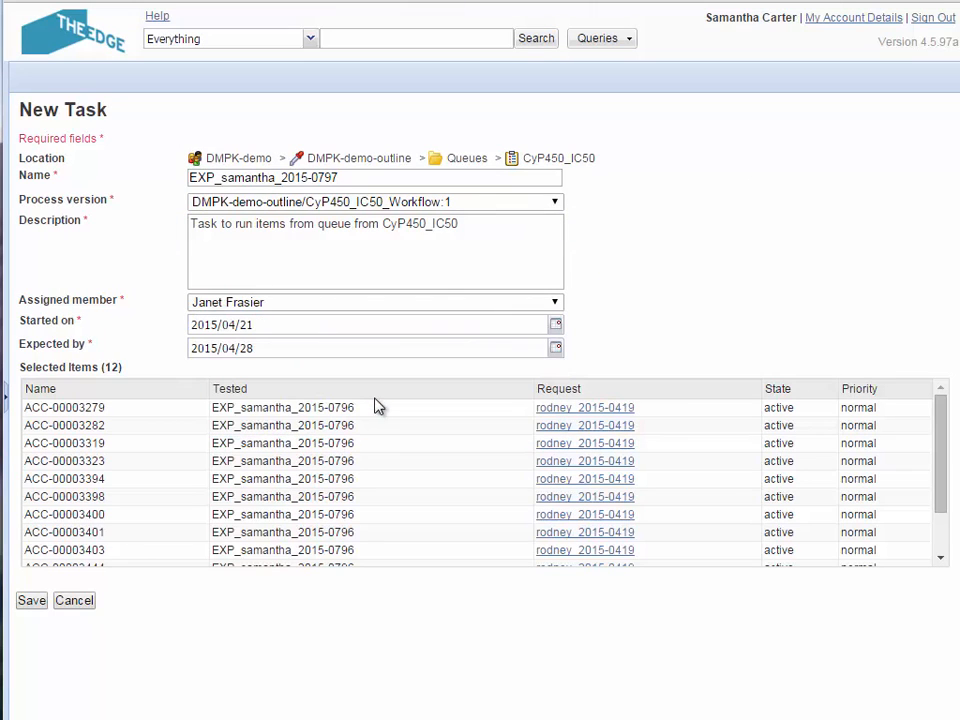
click(44, 602)
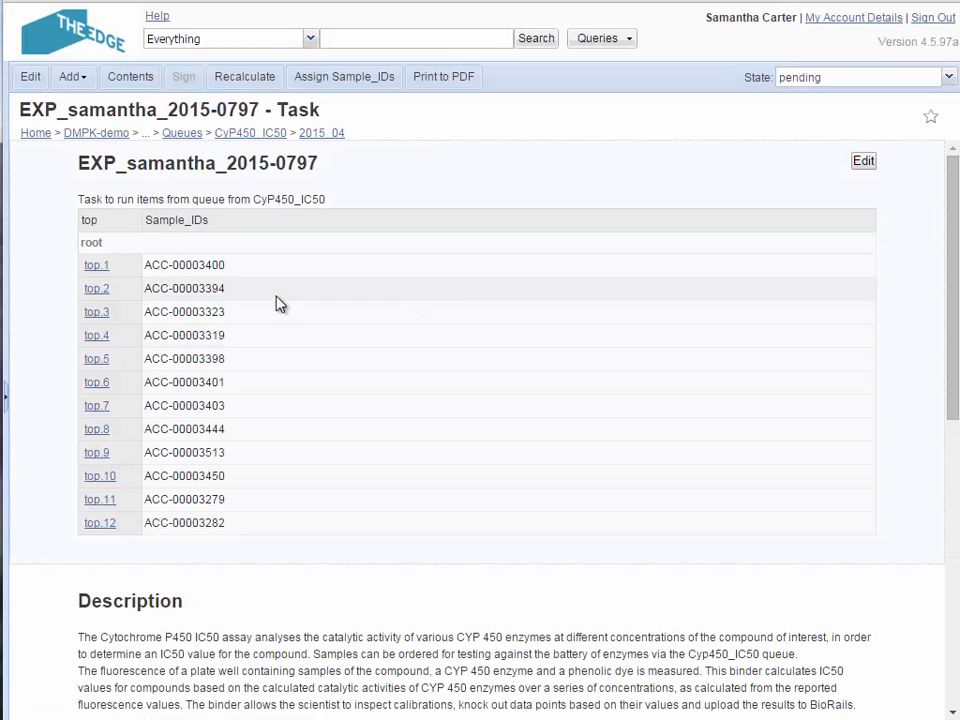
scroll(56, 281, down, 5)
scroll(56, 281, up, 5)
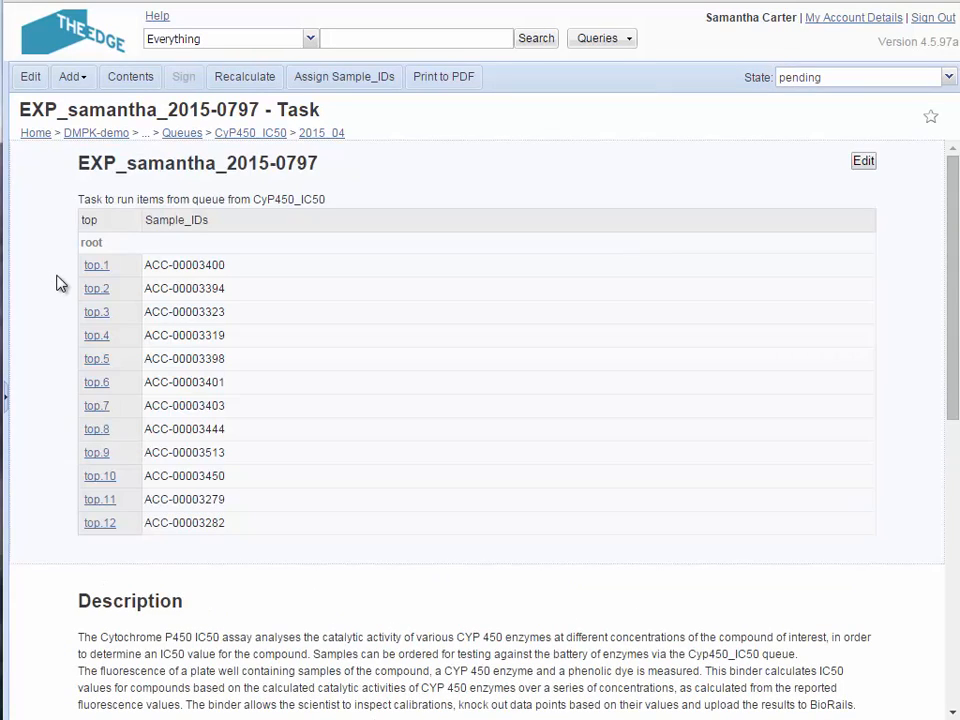
Step: Sign out of the lab manager's account and log in with the assigned scientist's account
click(933, 18)
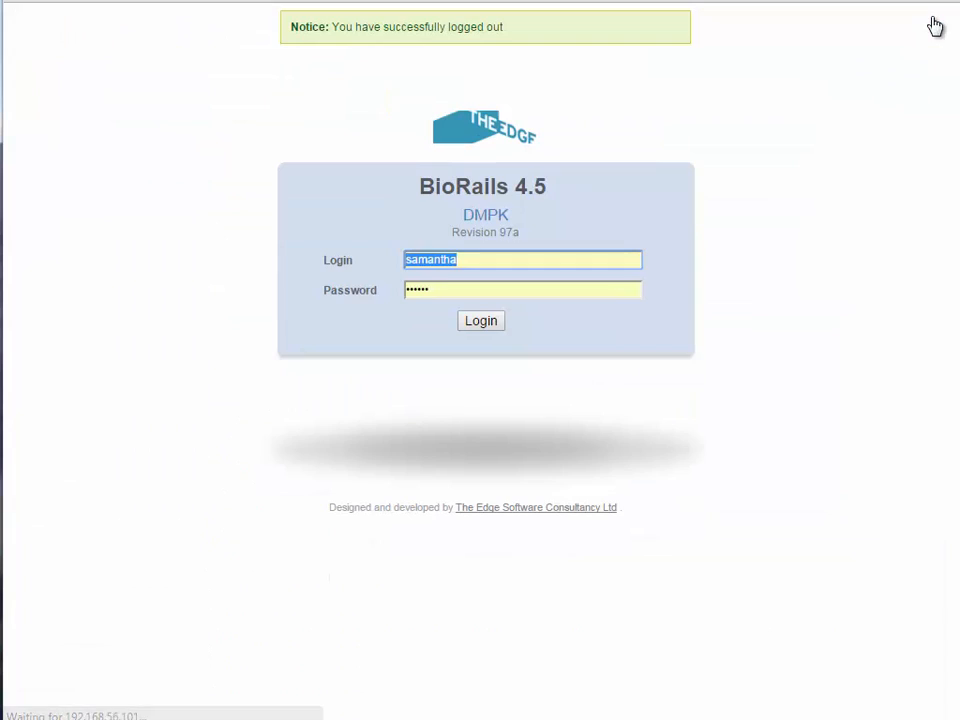
click(480, 255)
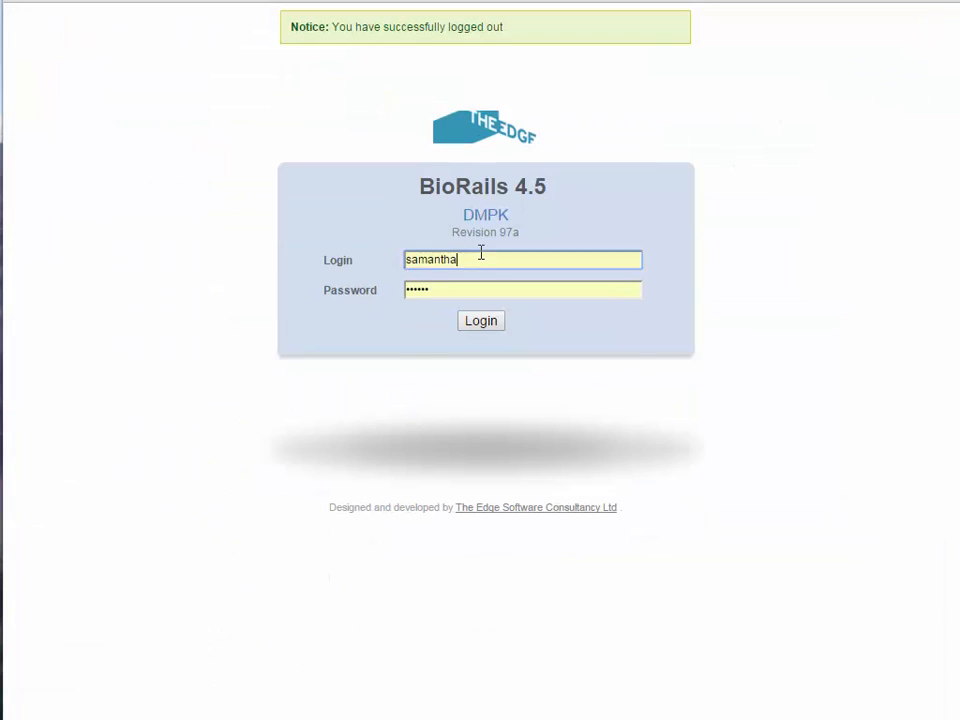
click(481, 331)
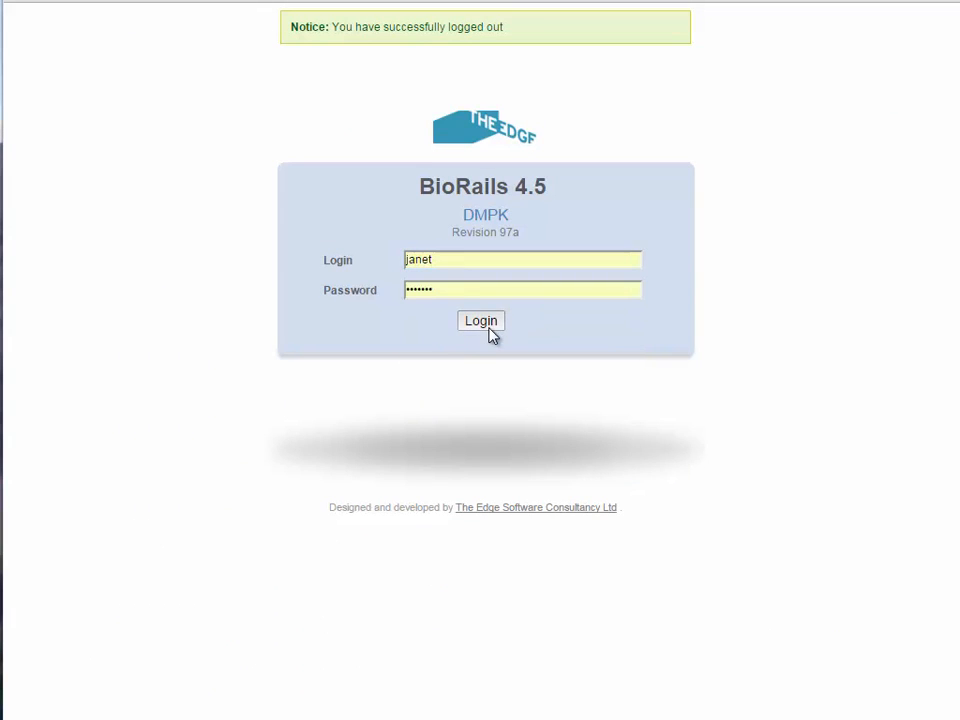
click(489, 328)
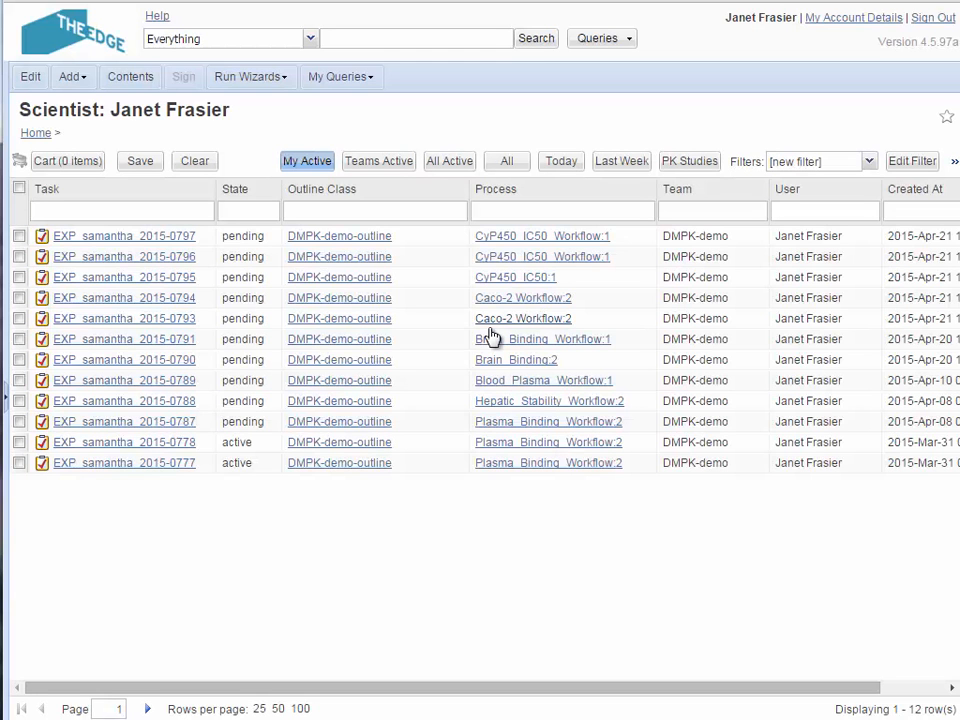
Step: Open the newest pending CyP450_IC50_Workflow:1 task and open its CyP450IC50_Interaction_3.mor binder in Morphit
click(150, 235)
click(150, 235)
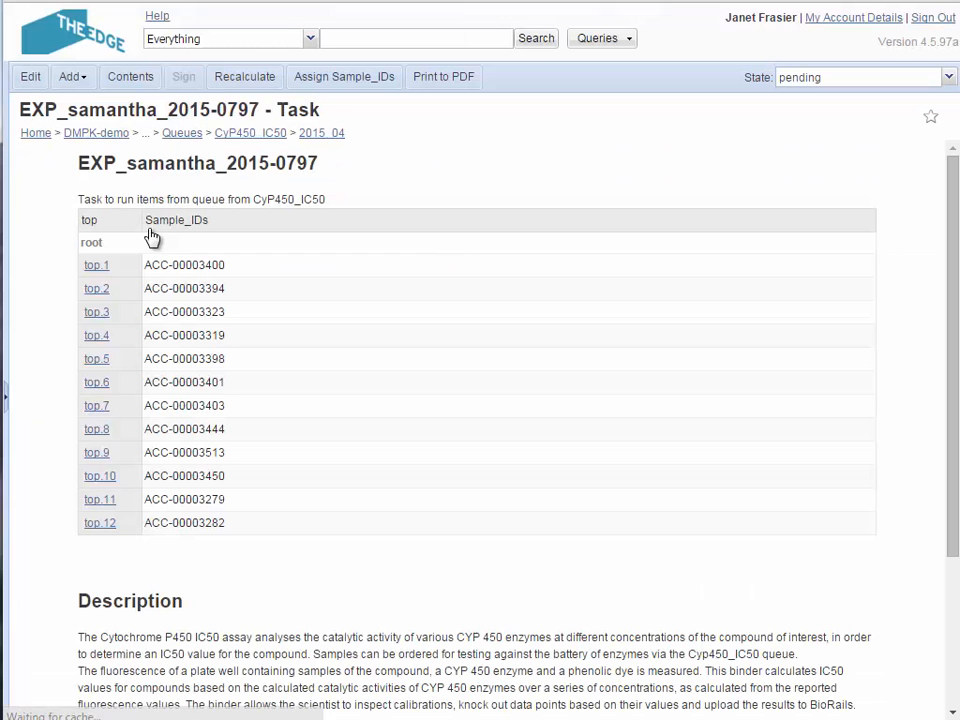
scroll(64, 245, down, 5)
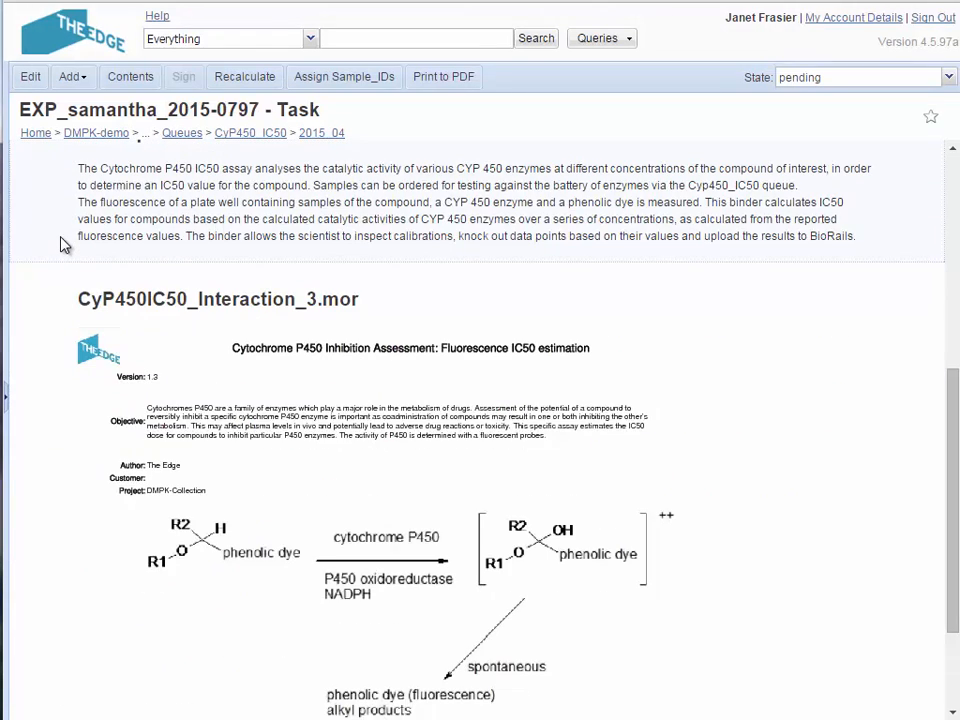
scroll(76, 277, down, 2)
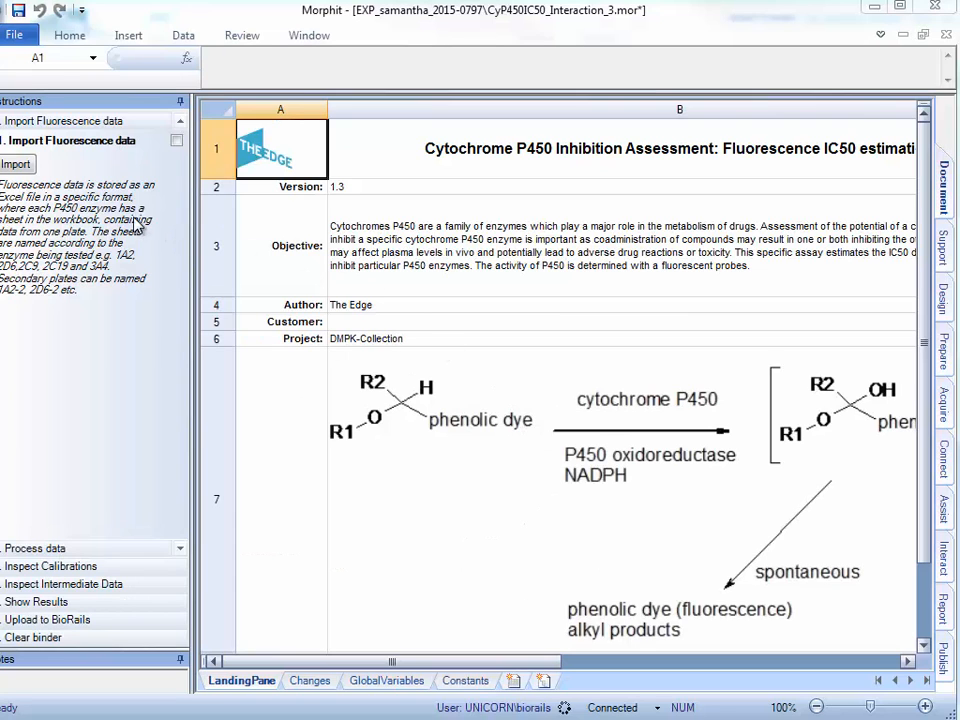
Step: Import the fluorescence data from CyP450IC50_Interaction_12SamplesData.xlsx into the binder and process it
click(15, 163)
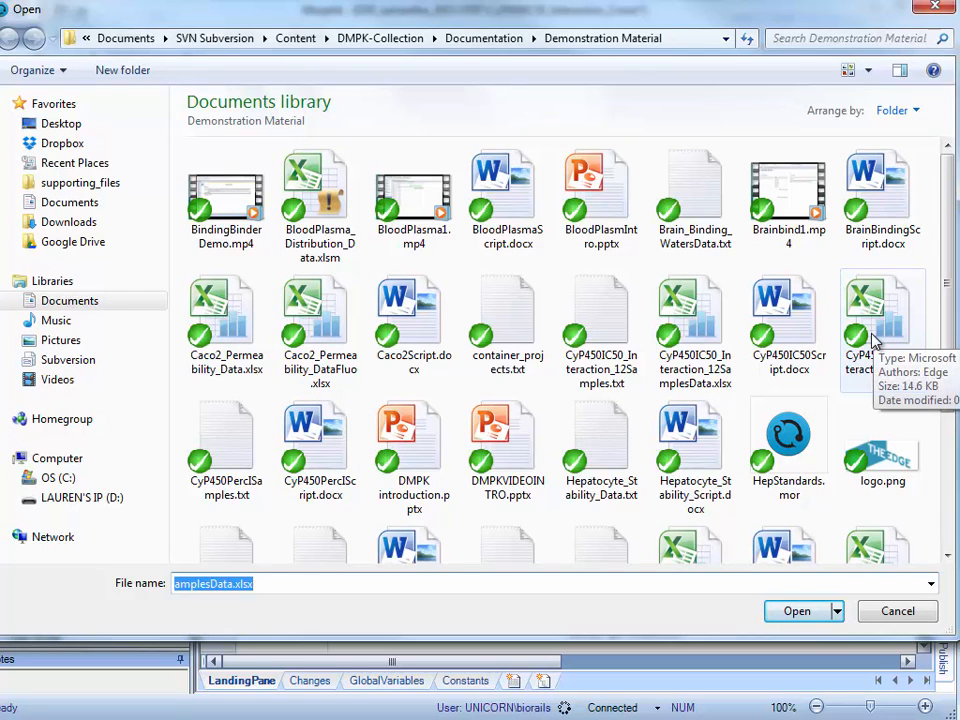
double_click(718, 335)
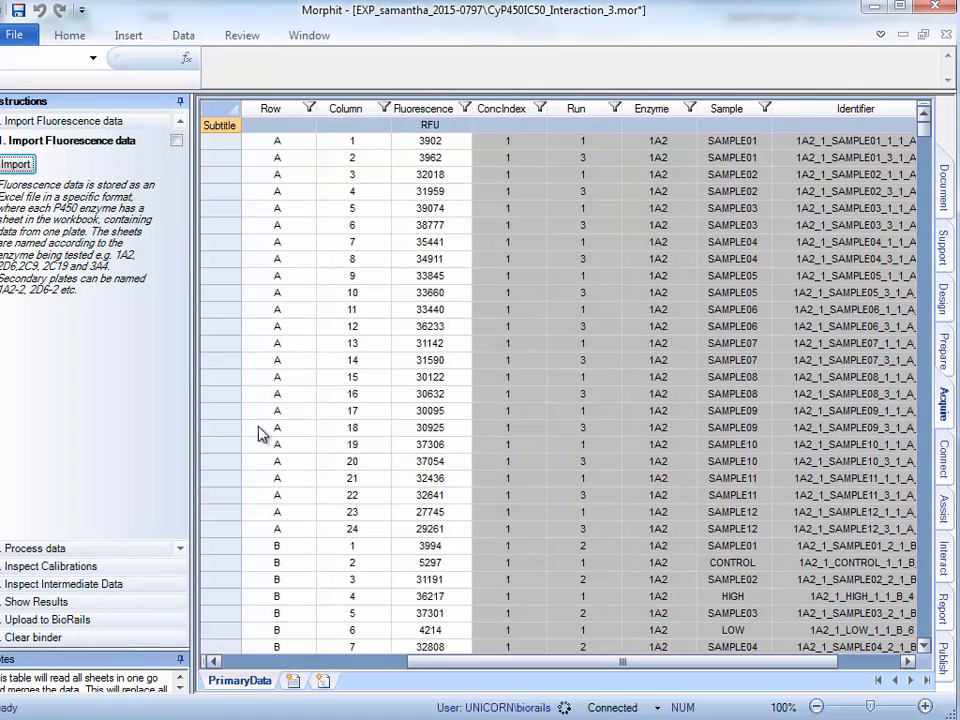
click(52, 548)
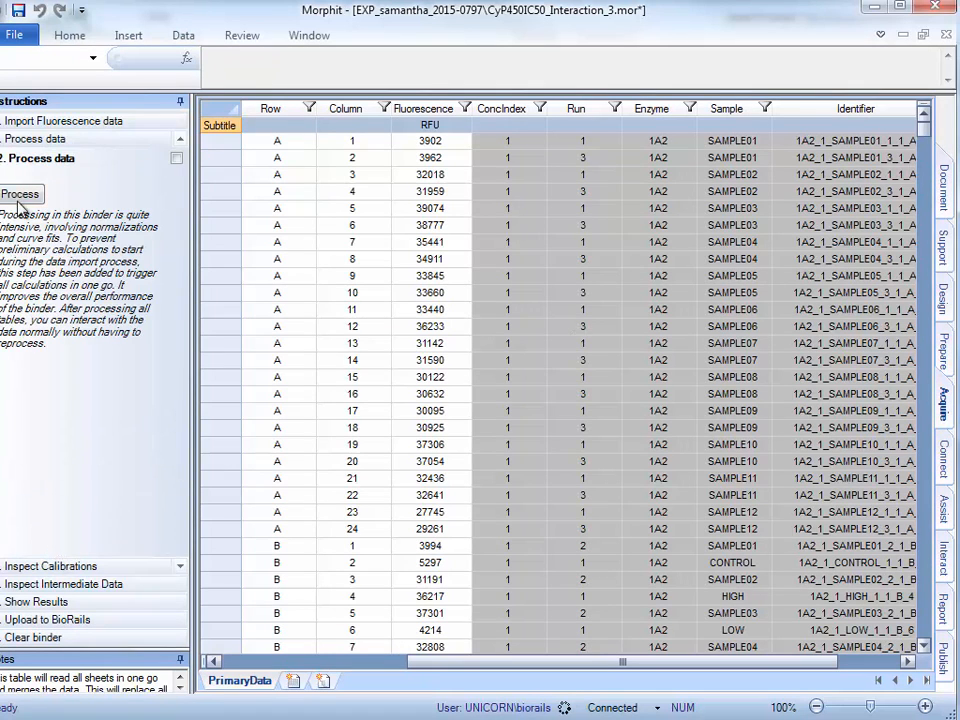
click(18, 200)
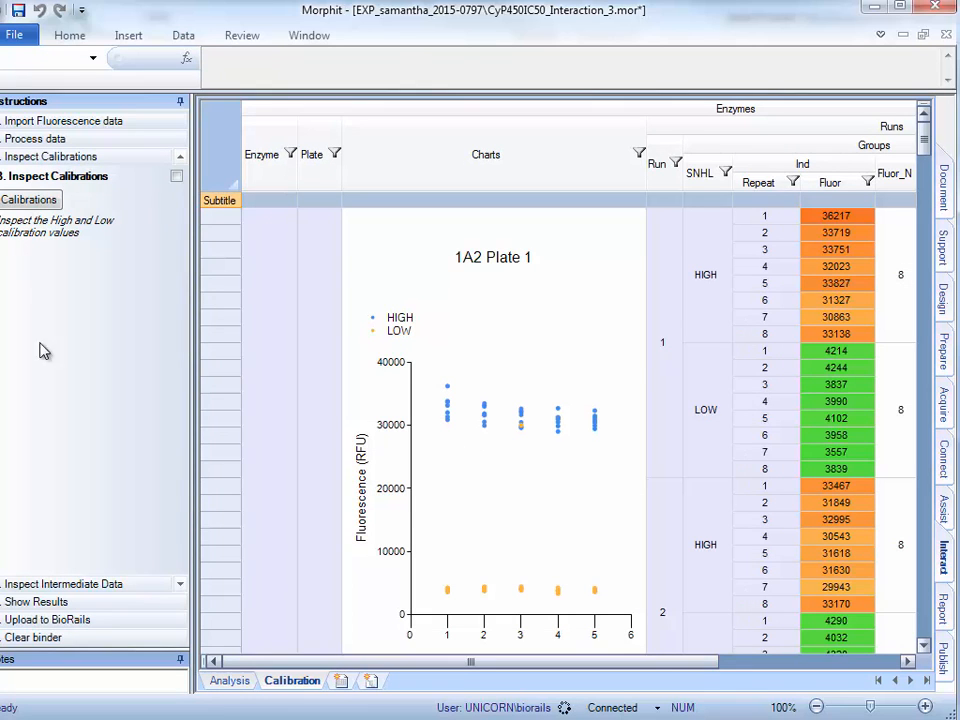
Step: Display the intermediate data and review the per-run, pIC50, IC50 and fit columns of the Analysis sheet
click(64, 584)
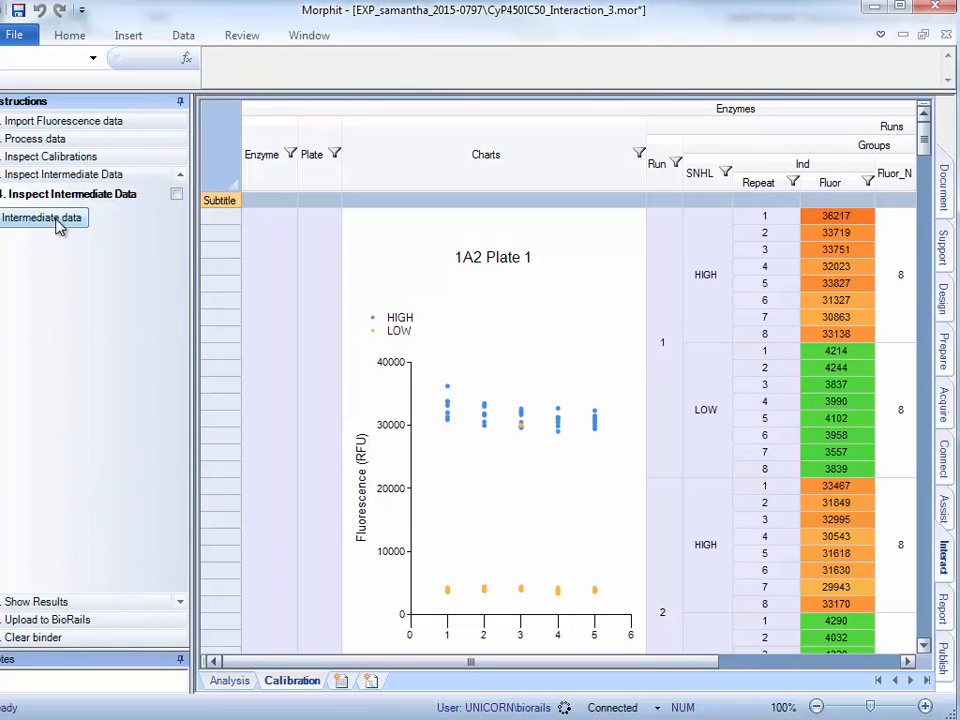
click(56, 220)
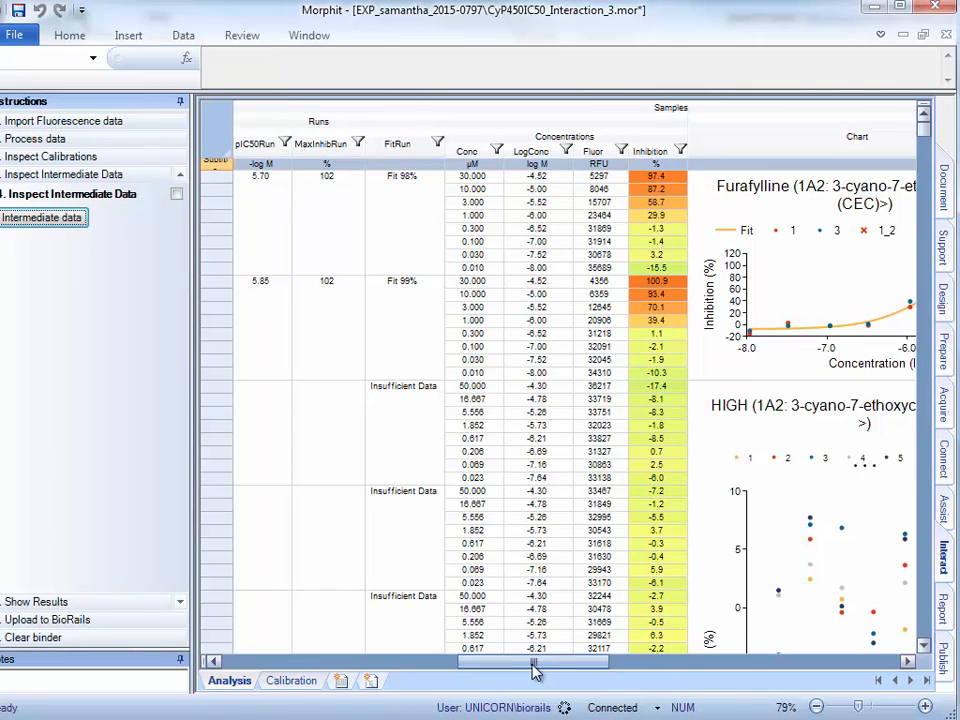
drag(553, 663, 756, 673)
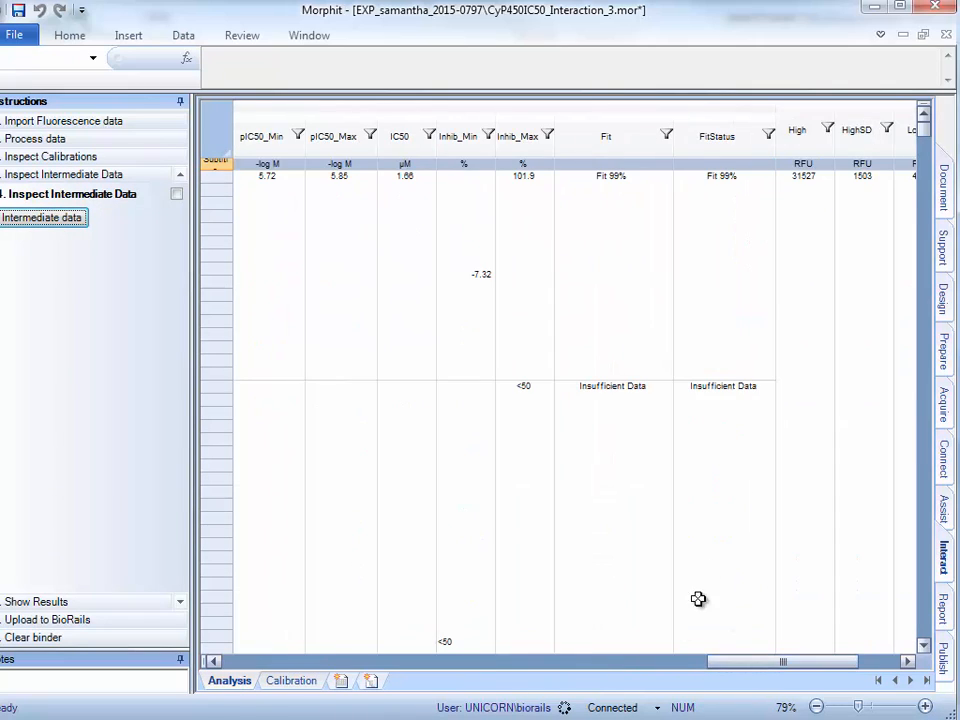
click(213, 661)
click(214, 661)
click(214, 661)
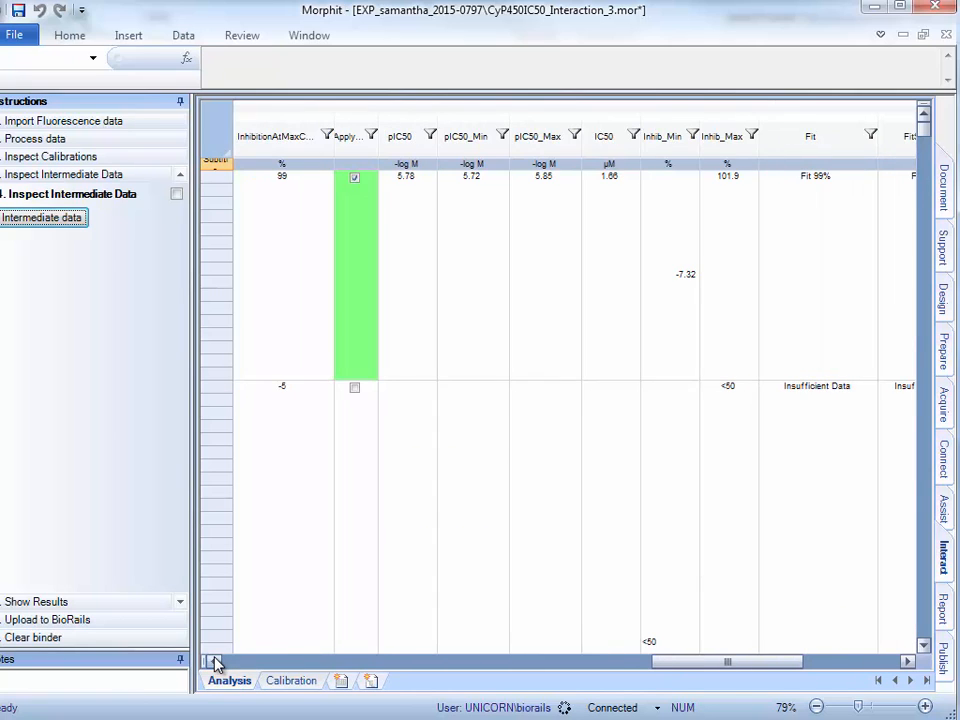
click(214, 661)
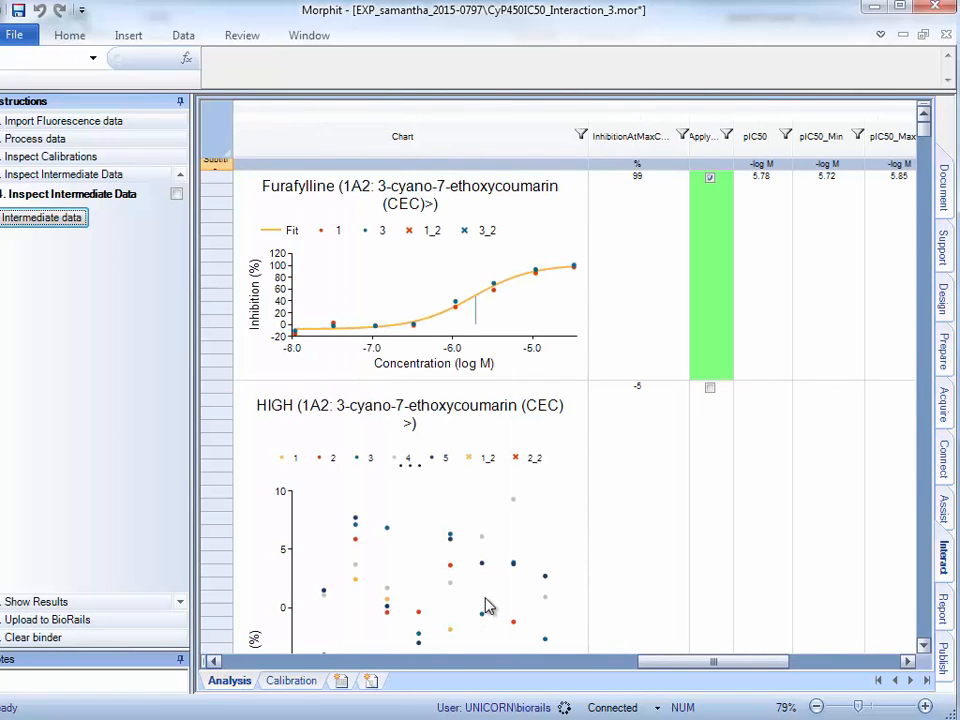
Step: Examine the 1A2 inhibition charts for Furafylline, the HIGH and LOW controls and SAMPLE01 in the Analysis sheet
click(924, 646)
click(924, 646)
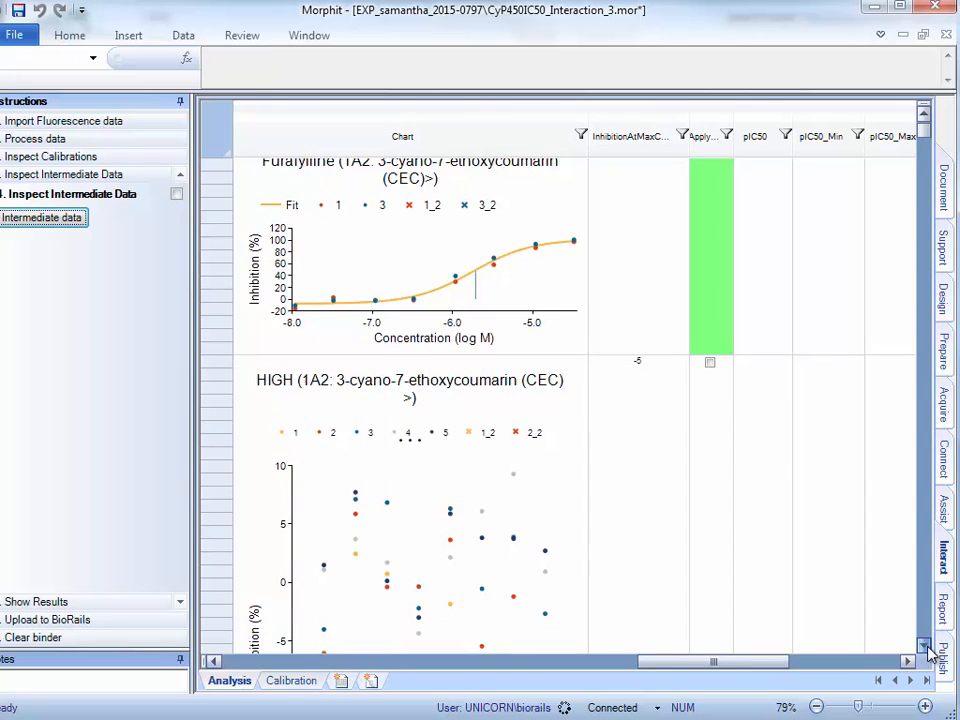
click(924, 646)
click(924, 646)
click(924, 646)
click(924, 646)
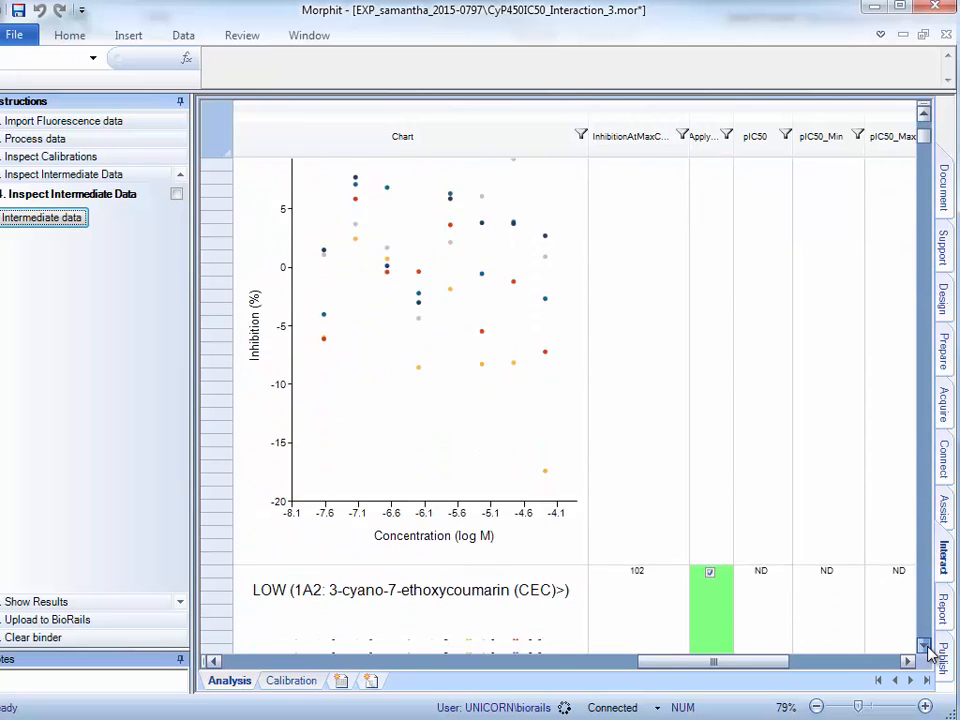
click(924, 646)
click(924, 646)
click(924, 646)
click(924, 646)
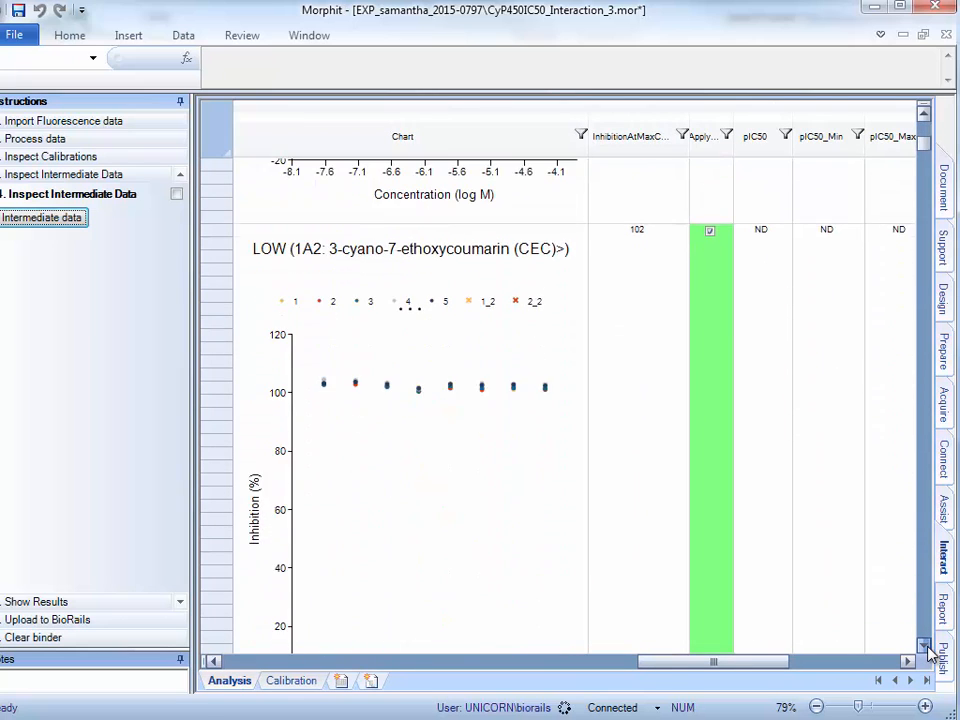
click(924, 646)
click(924, 646)
click(924, 646)
click(924, 646)
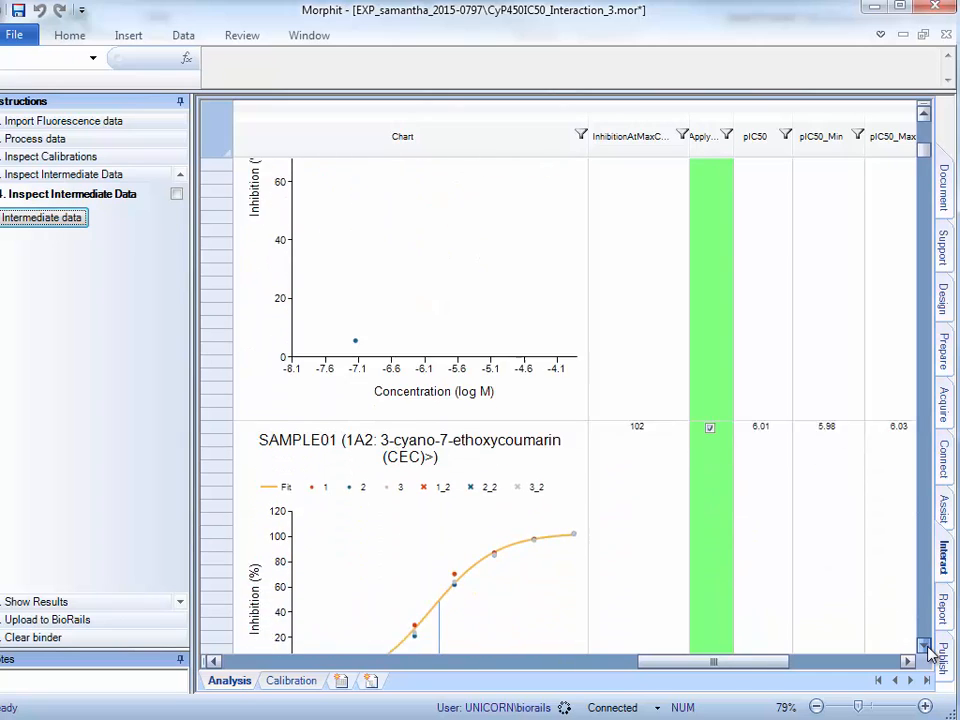
click(924, 646)
click(924, 646)
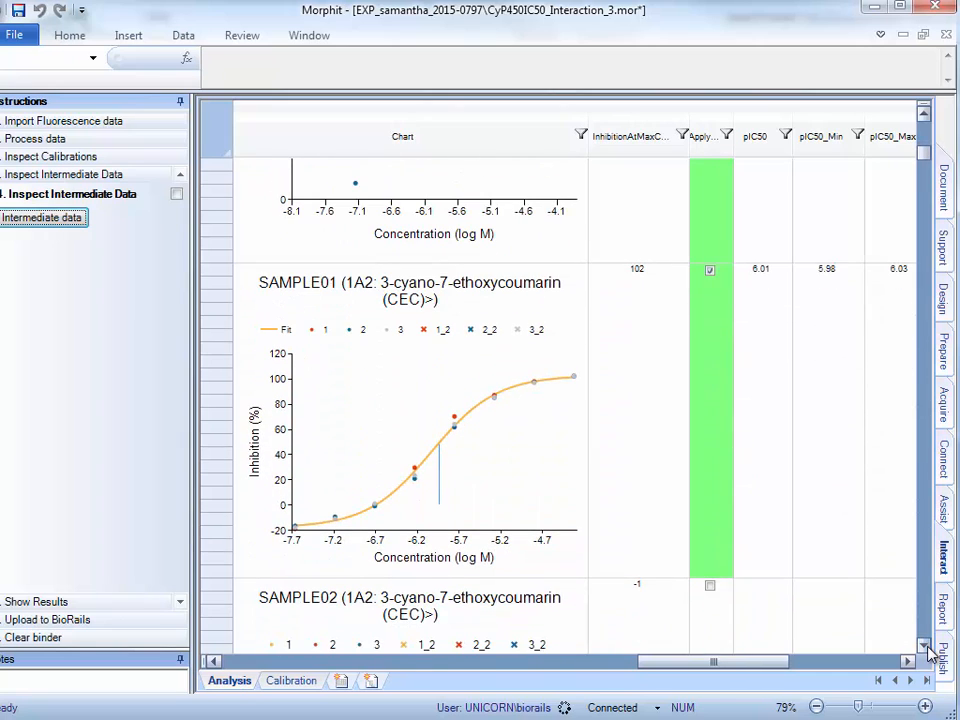
Step: Show the results and review the pIC50, IC50 and IC50Comment columns of the Results sheet
click(60, 603)
click(17, 248)
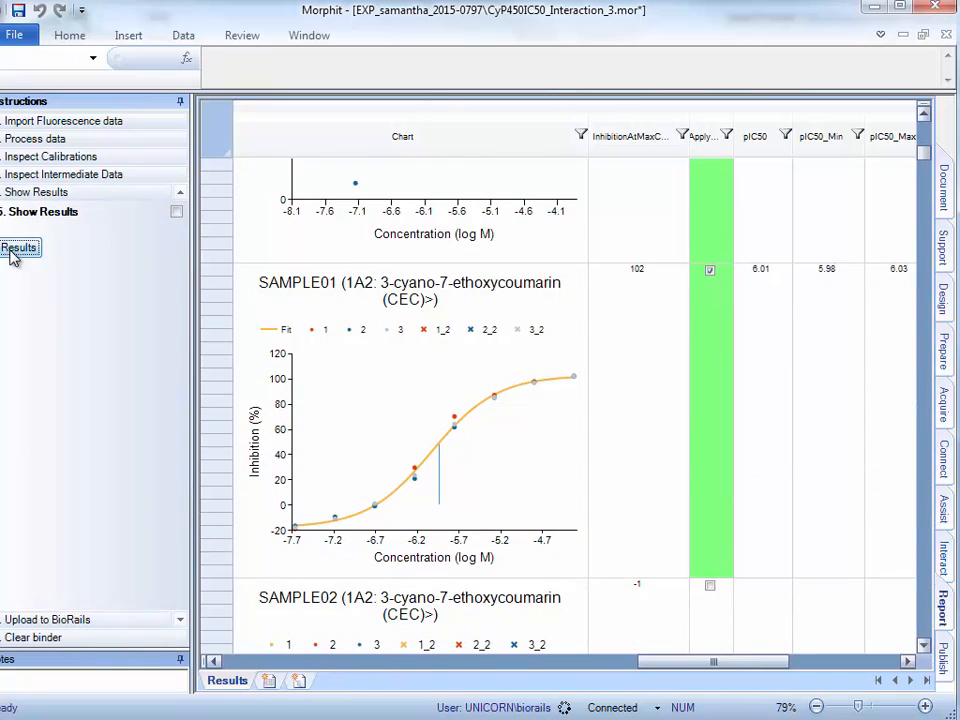
drag(364, 661, 560, 667)
Step: Upload the results and binder to BioRails and switch back to the task page in BioRails
click(47, 619)
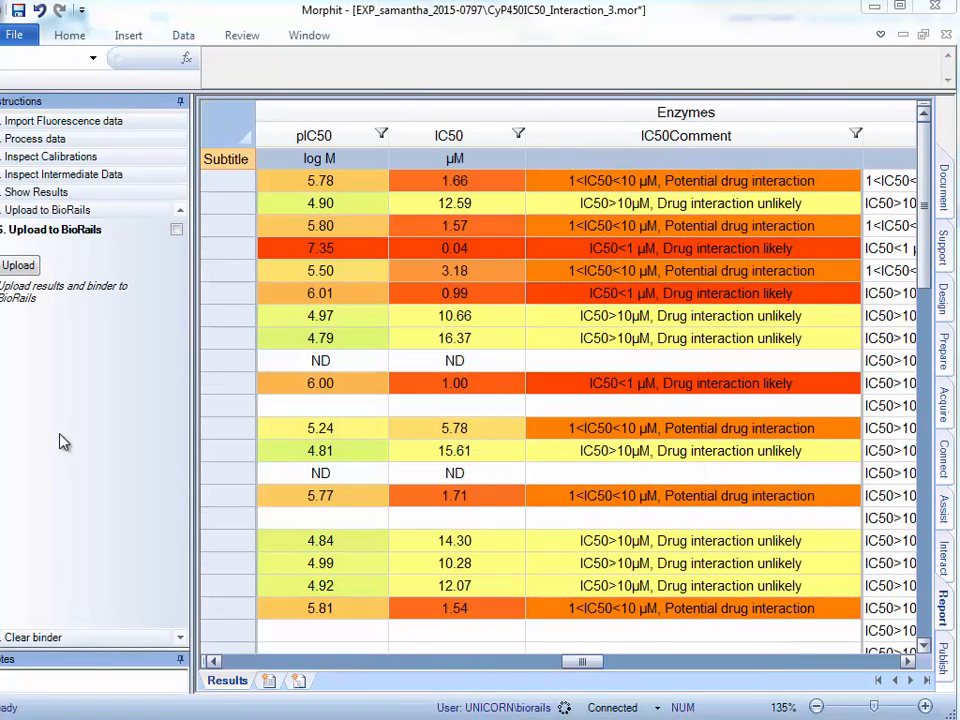
click(32, 266)
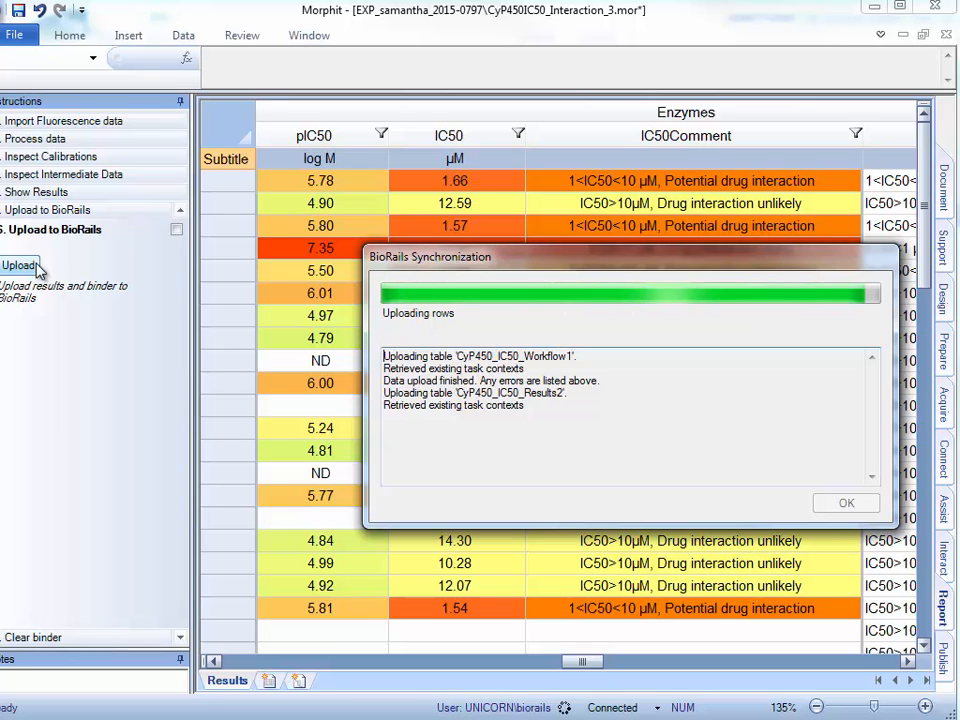
click(874, 11)
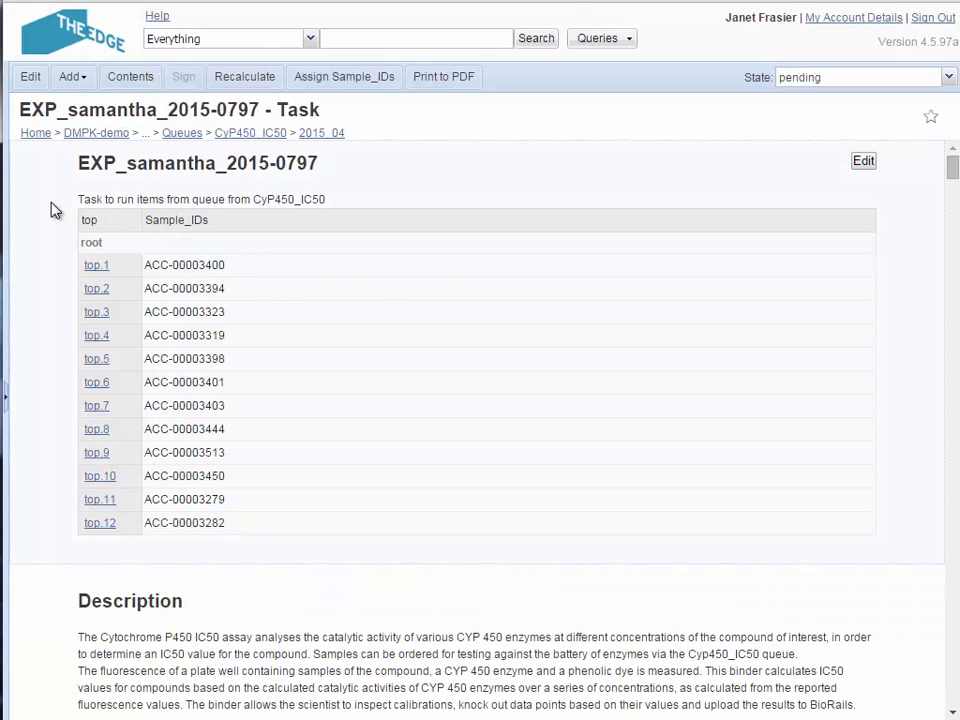
Step: Examine the uploaded CyP450_IC50_Results for each sample and enzyme, including IC50 values, comments and percentage inhibition charts
scroll(51, 208, down, 10)
scroll(55, 210, down, 4)
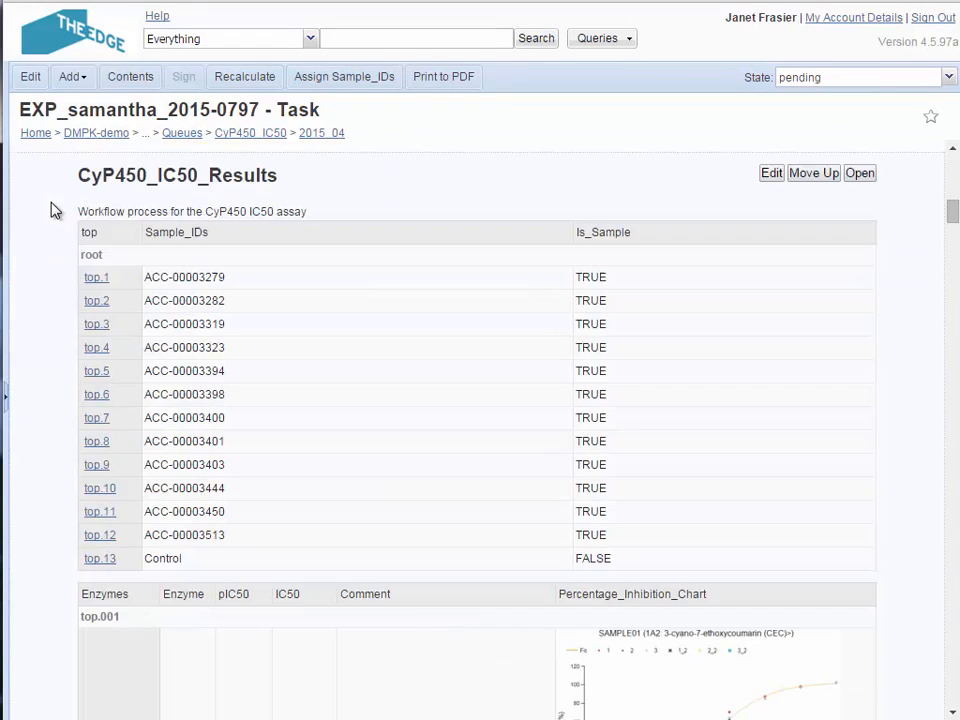
scroll(55, 210, down, 15)
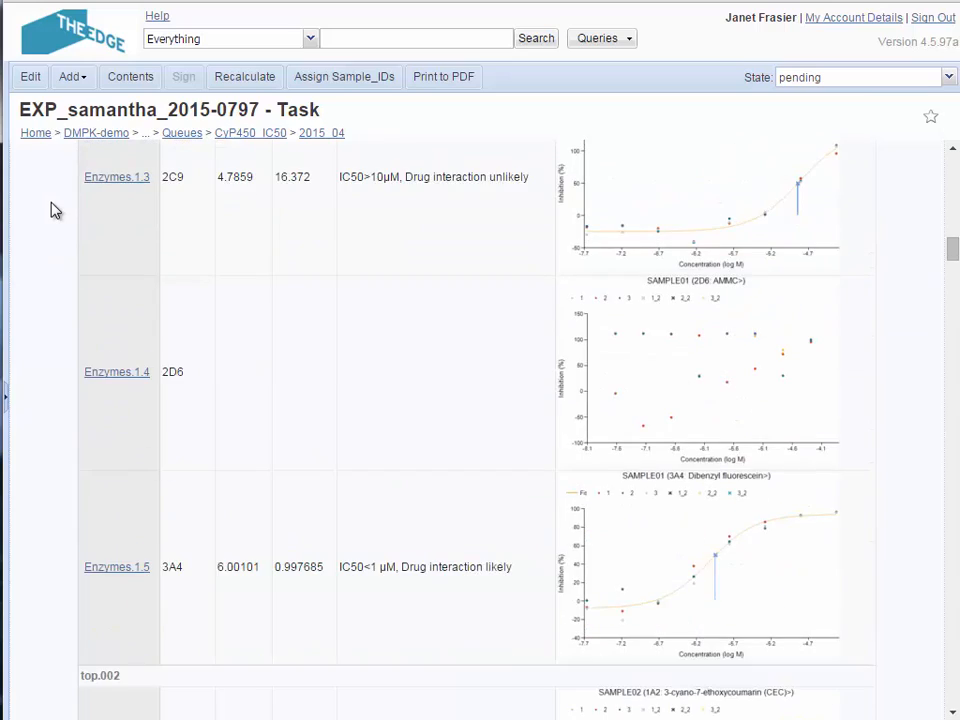
scroll(55, 210, down, 16)
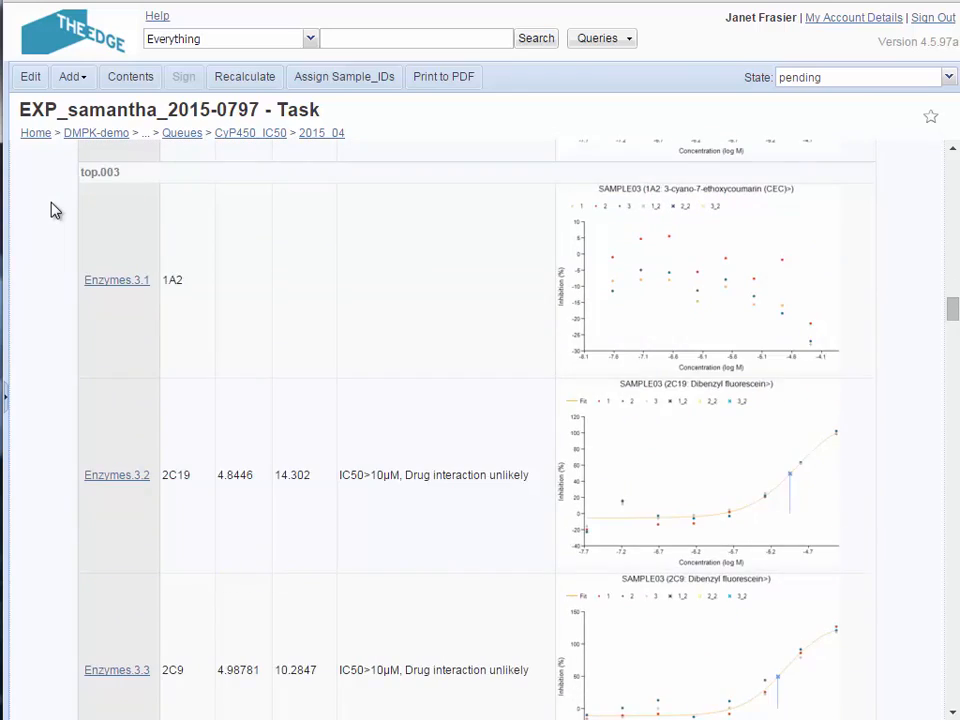
scroll(55, 210, down, 16)
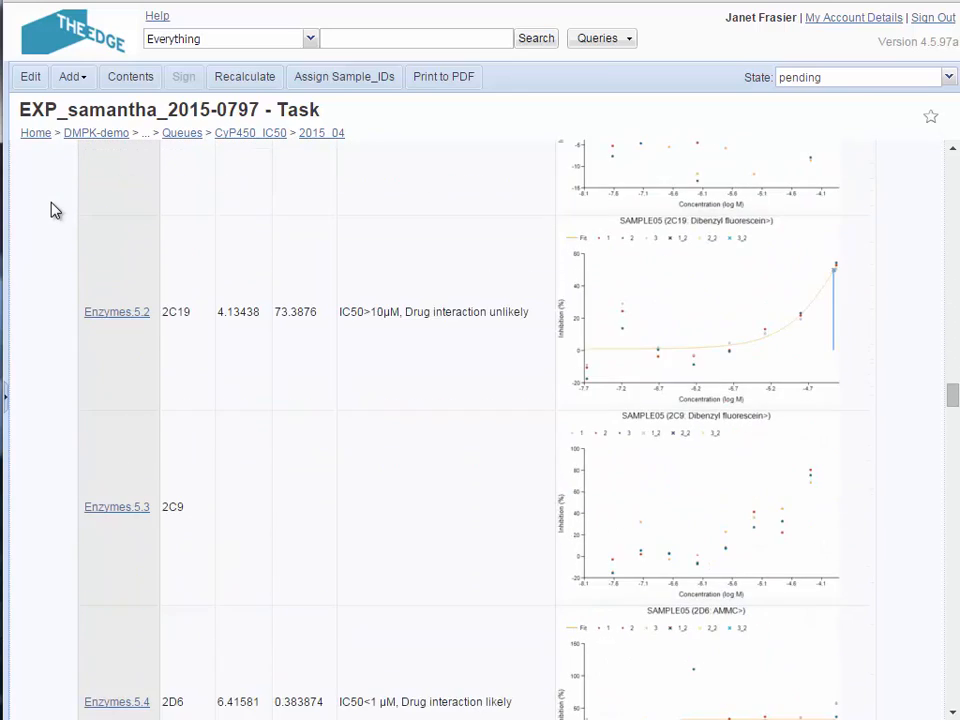
scroll(55, 210, down, 2)
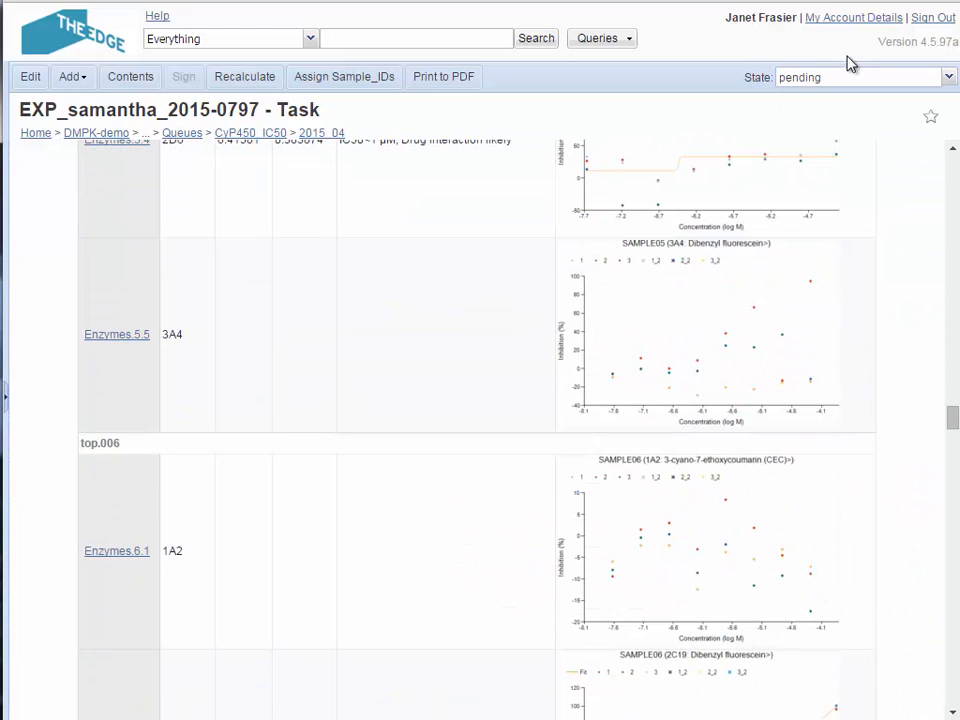
Step: Sign out of the scientist's account and log in with the lab manager's account
click(930, 18)
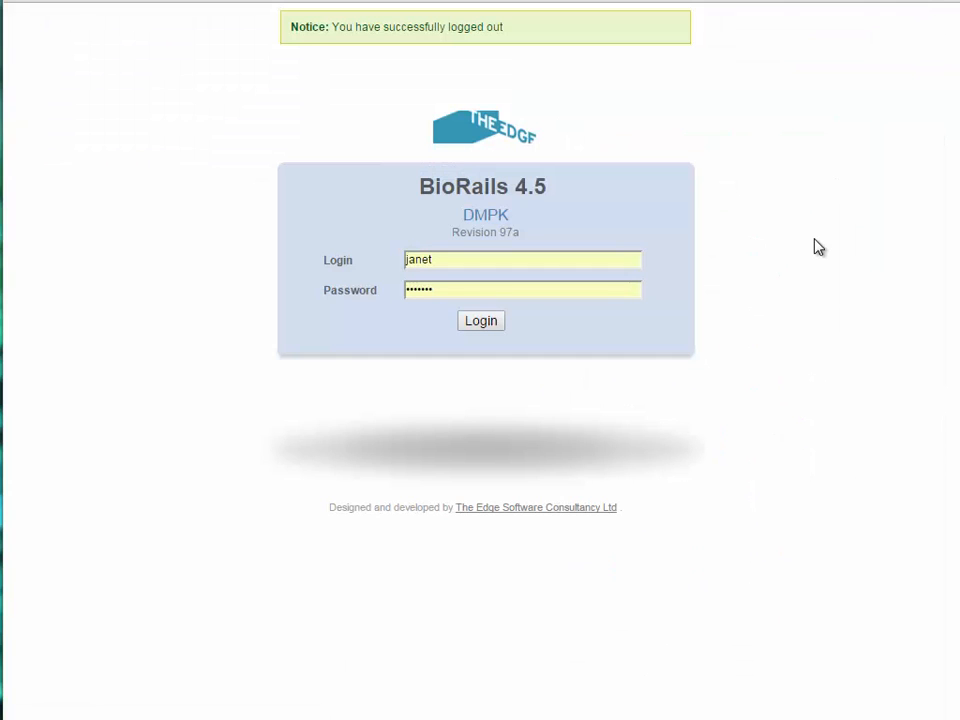
click(459, 253)
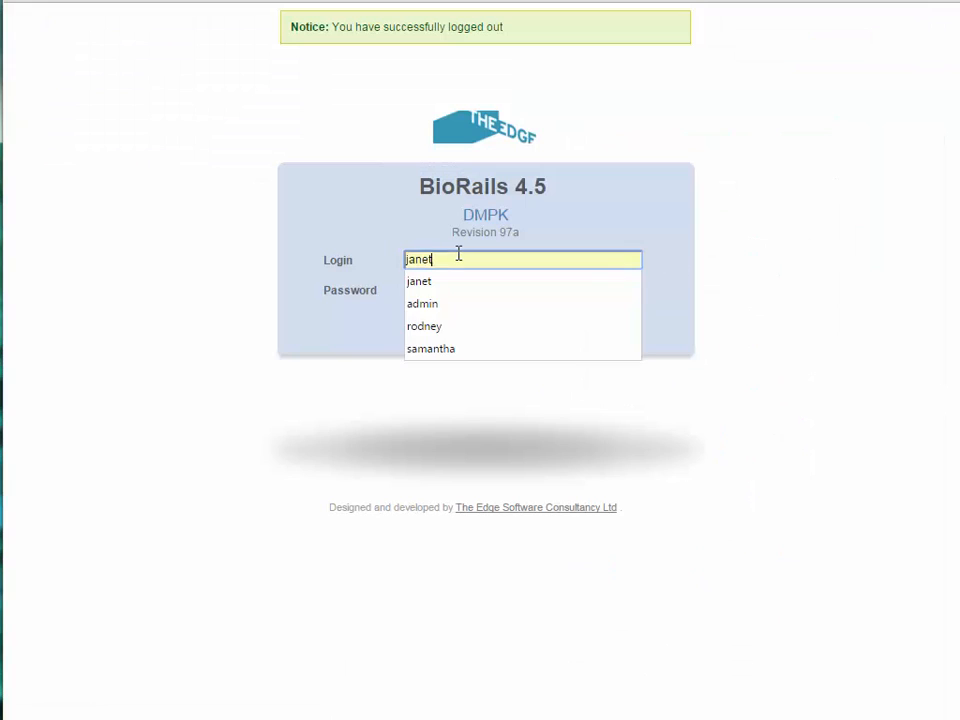
click(451, 350)
click(495, 330)
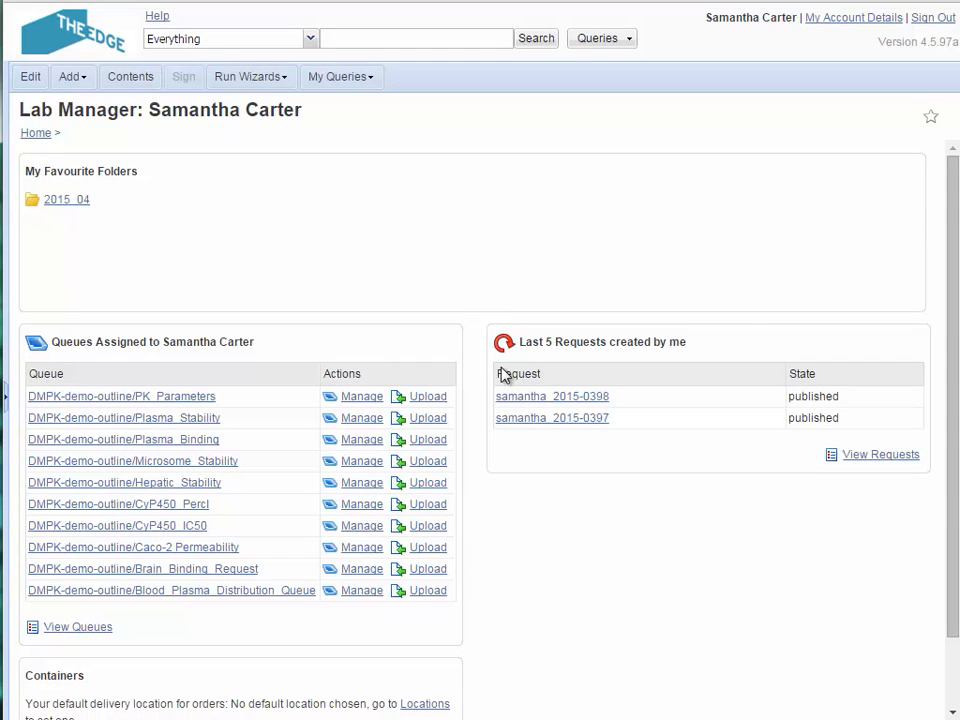
Step: Open the management view of the DMPK-demo-outline/CyP450_IC50 queue
click(366, 530)
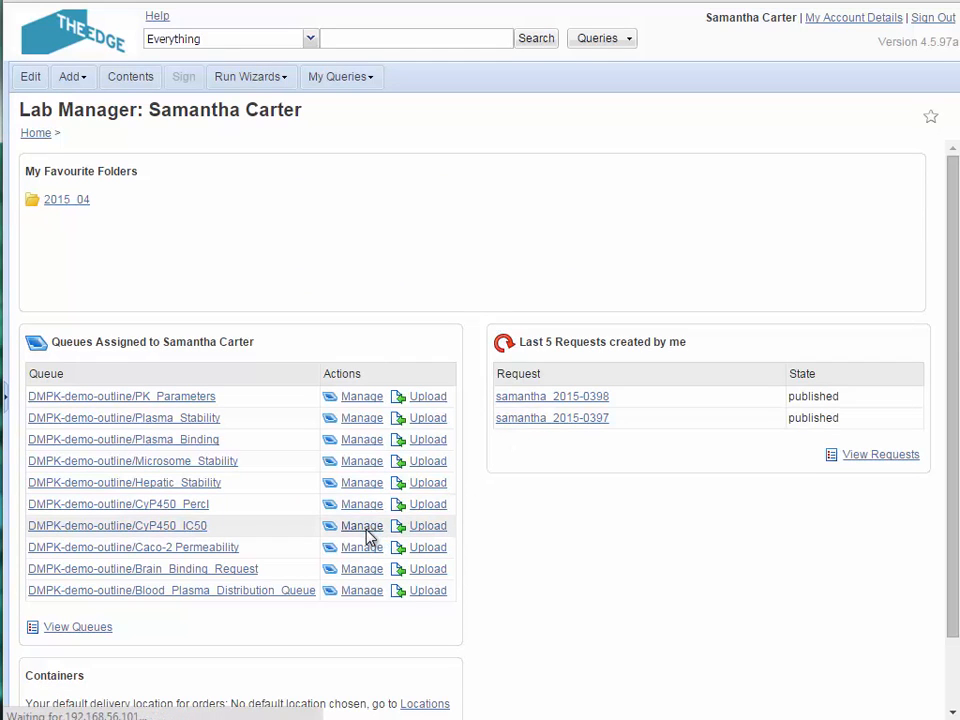